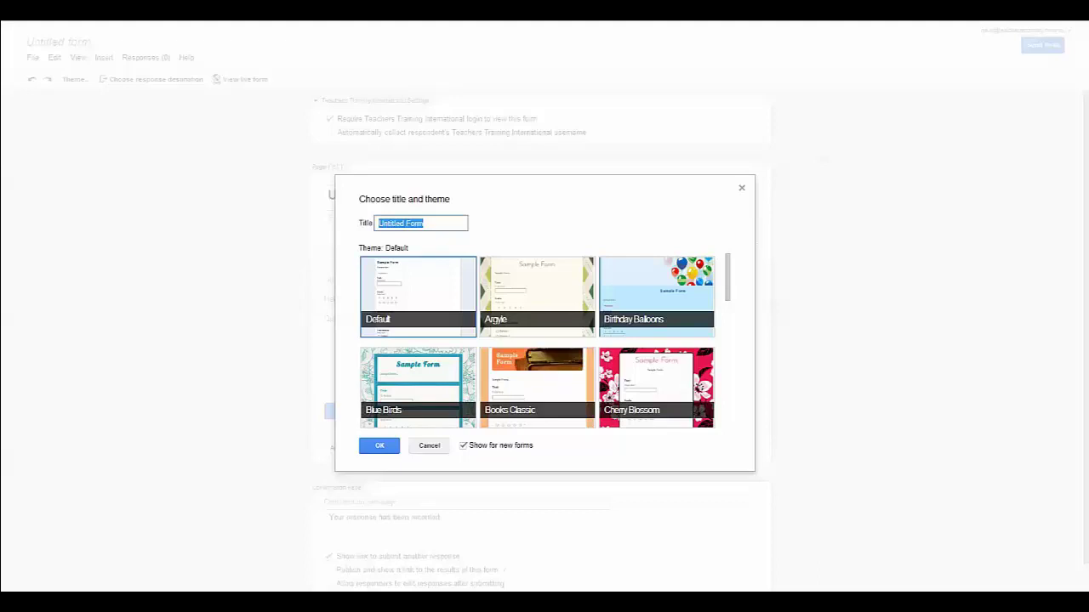
Apply the Books Classic theme and replace the Untitled form title with 'demo'.
{"action": "left_click", "coordinate": [536, 383]}
{"action": "left_click", "coordinate": [380, 445]}
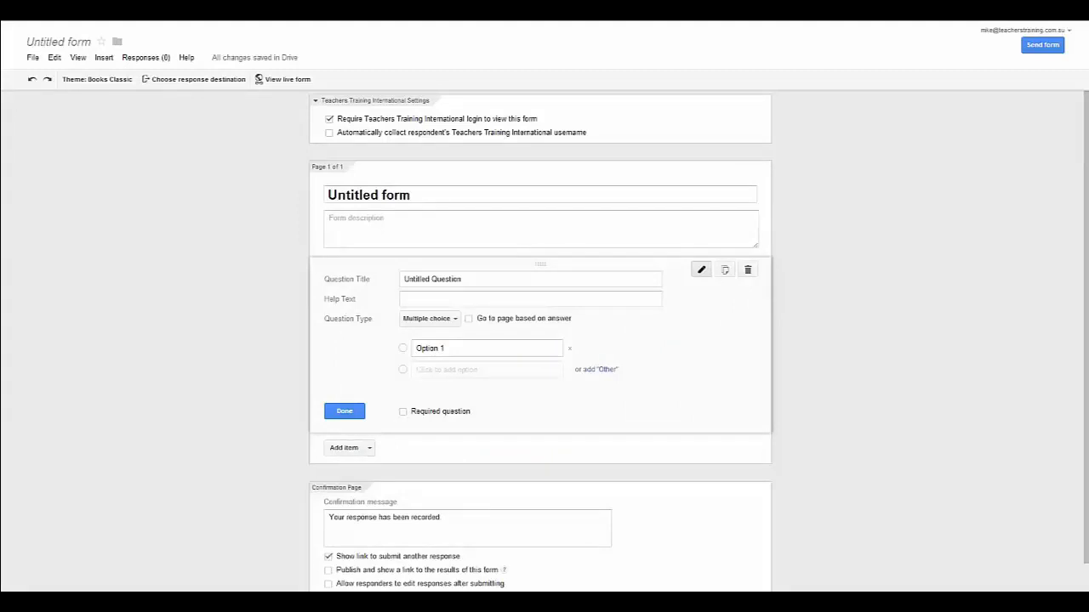
{"action": "left_click", "coordinate": [368, 195]}
{"action": "key", "text": "ctrl+a"}
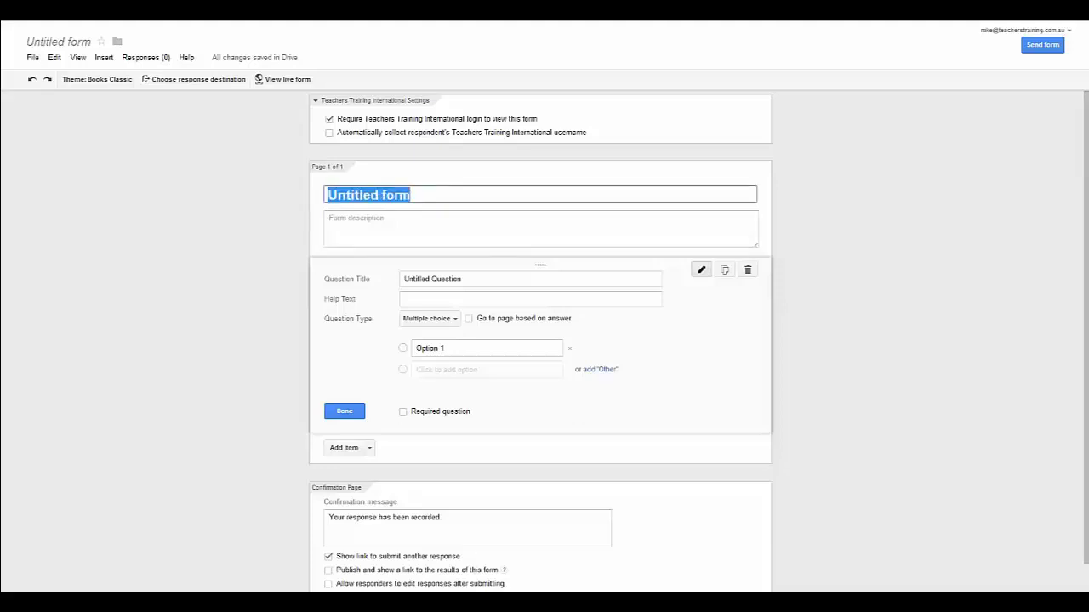
{"action": "type", "text": "demo"}
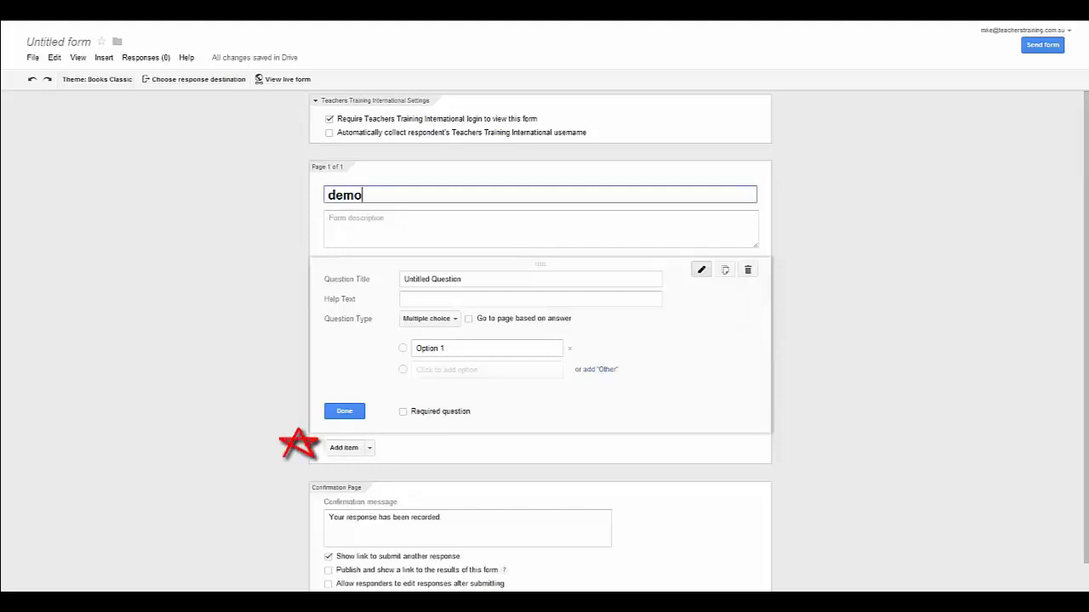
Title the first question 'What is your name', make it a Text question and mark it required.
{"action": "left_click", "coordinate": [432, 279]}
{"action": "type", "text": "Wh"}
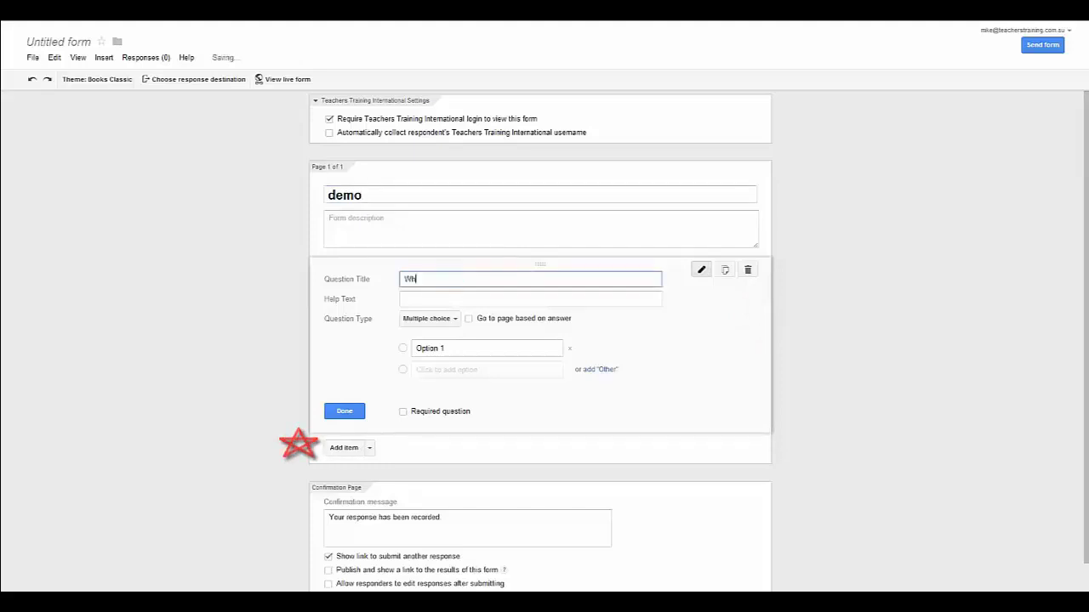
{"action": "type", "text": "at is your name"}
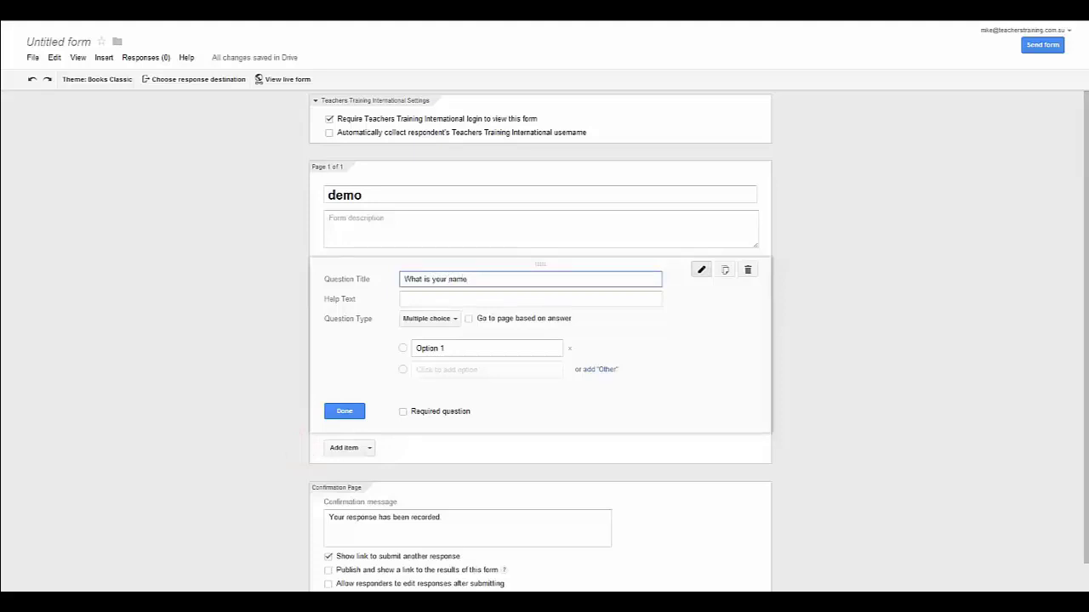
{"action": "left_click", "coordinate": [430, 318]}
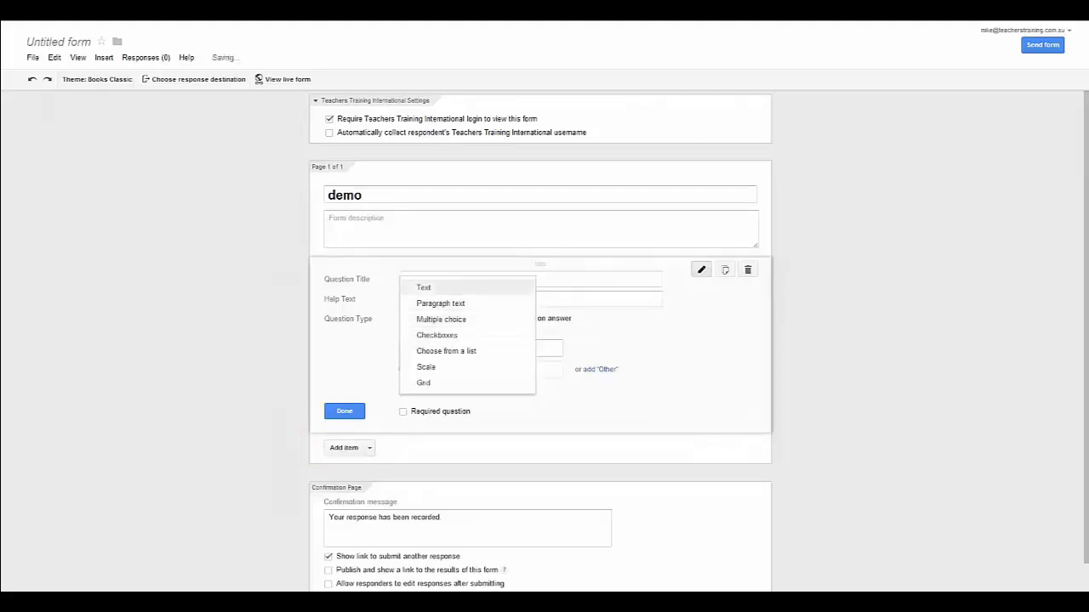
{"action": "left_click", "coordinate": [424, 288]}
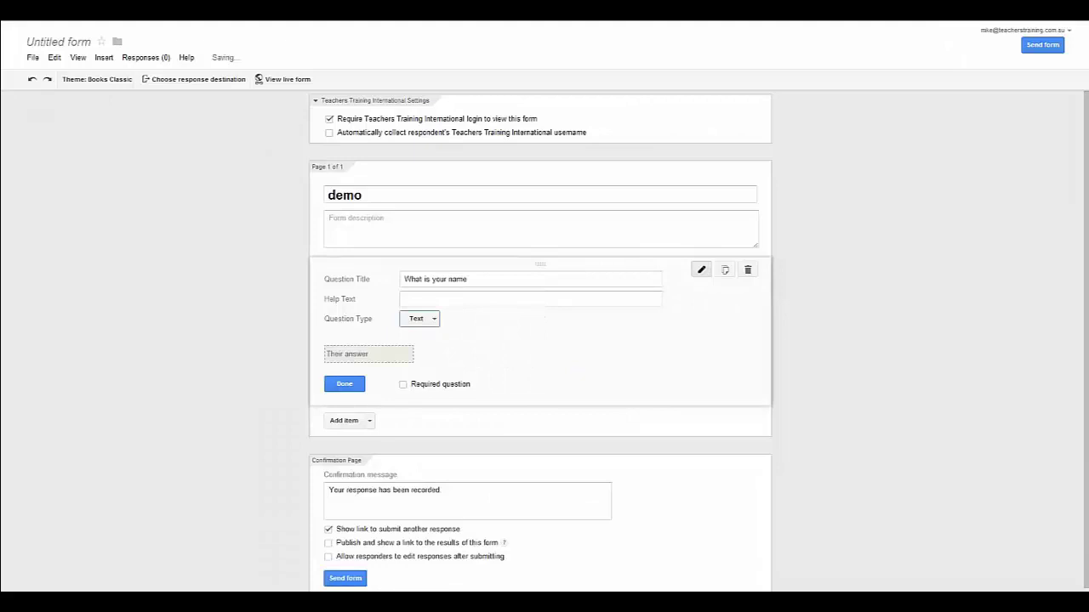
{"action": "left_click", "coordinate": [403, 385]}
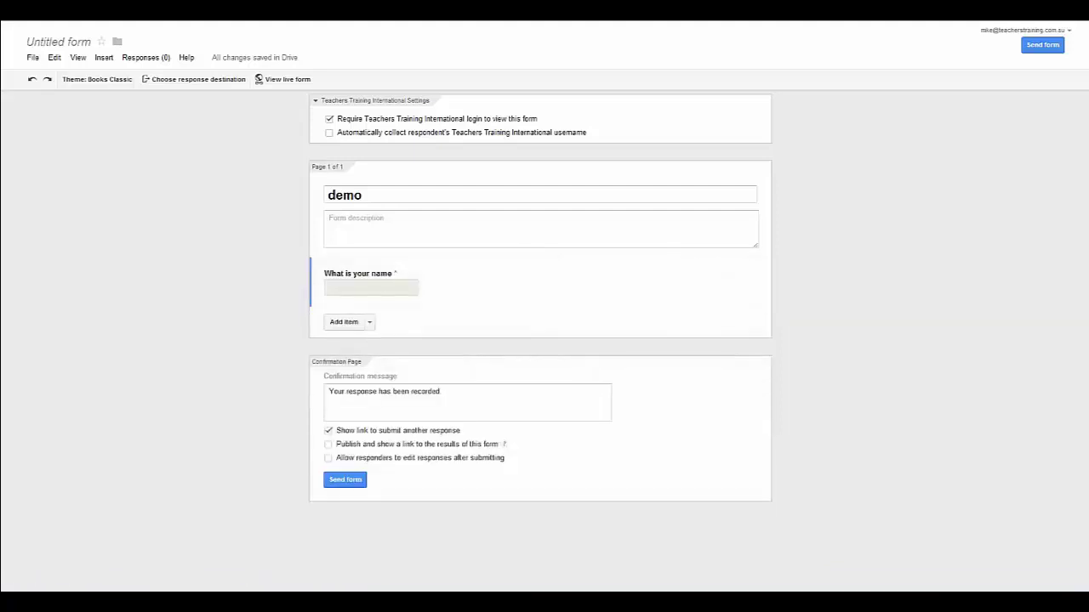
Add a required Text question titled 'What is your email address'.
{"action": "left_click", "coordinate": [369, 321]}
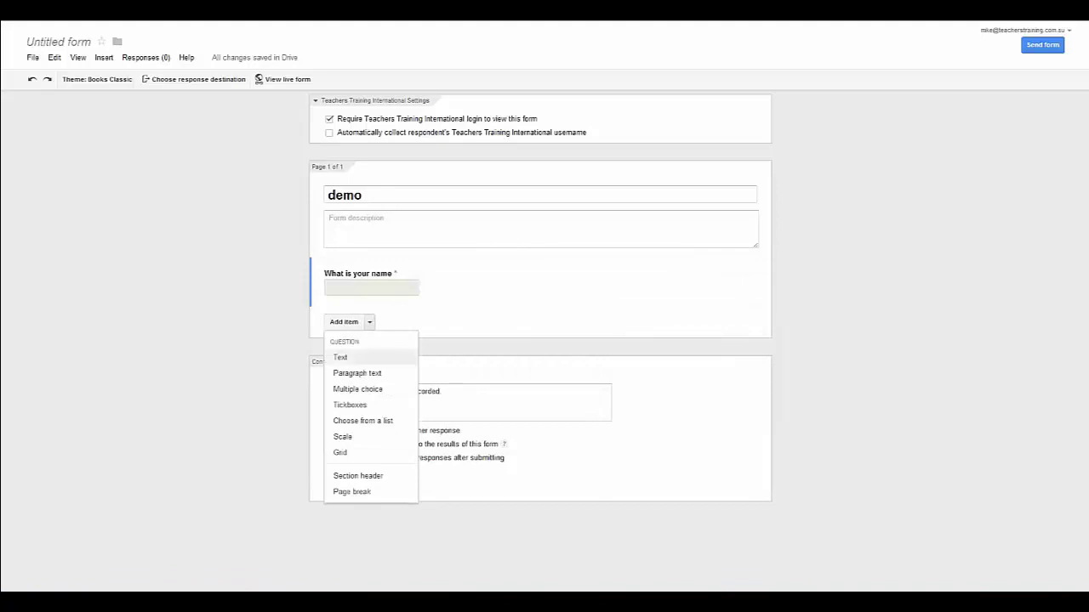
{"action": "left_click", "coordinate": [340, 358]}
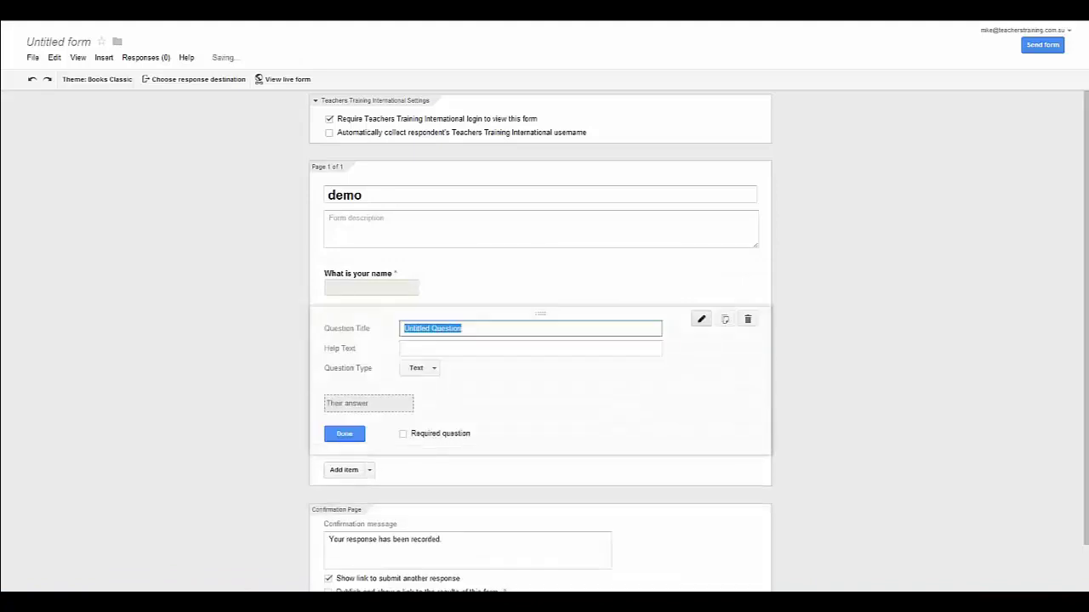
{"action": "type", "text": "What "}
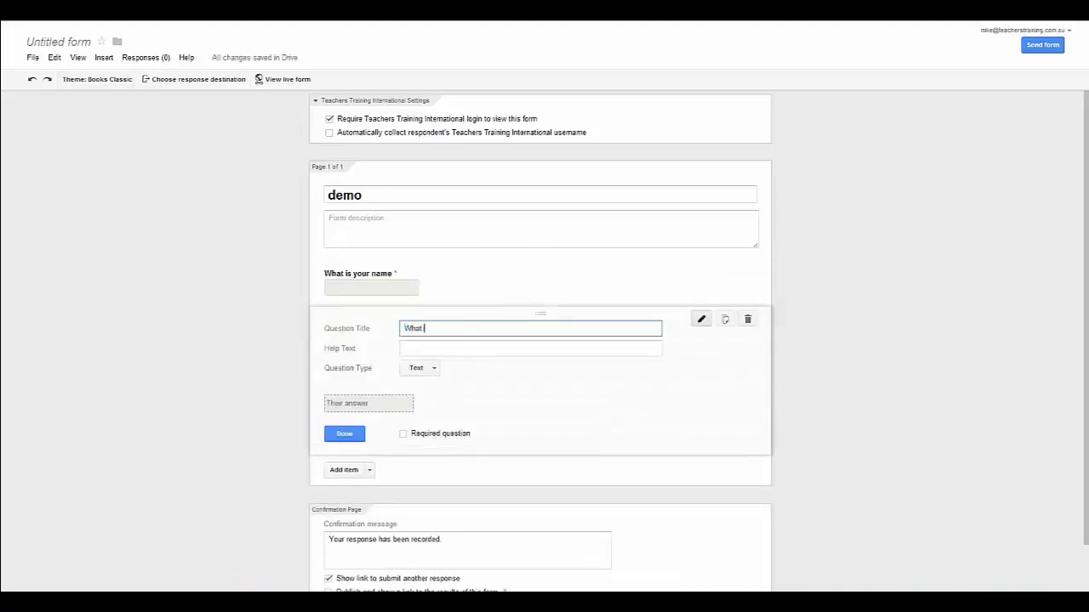
{"action": "type", "text": "is your email address"}
{"action": "left_click", "coordinate": [403, 434]}
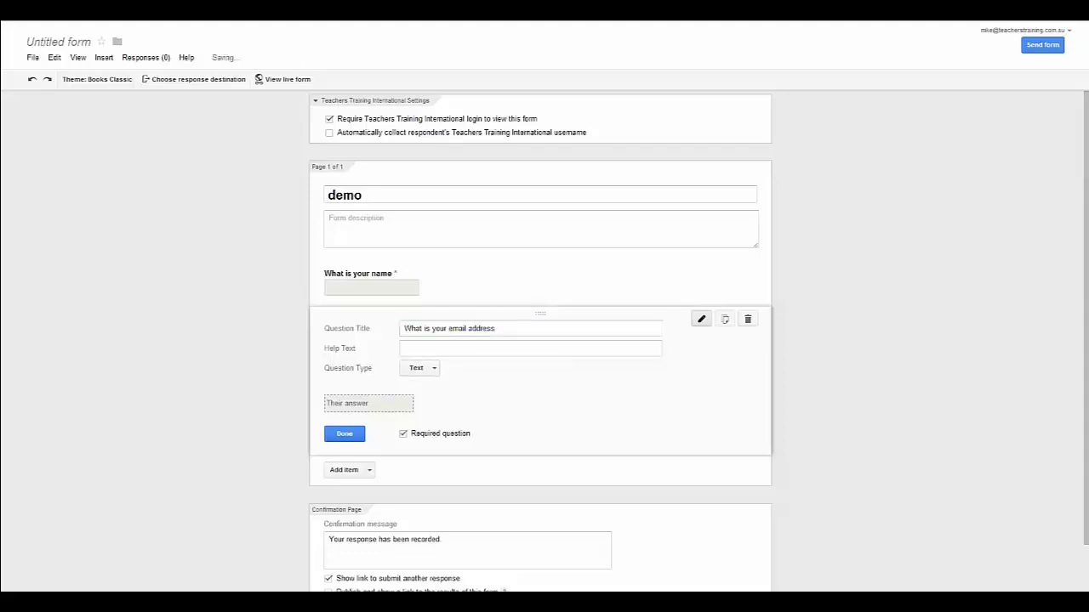
{"action": "left_click", "coordinate": [345, 434]}
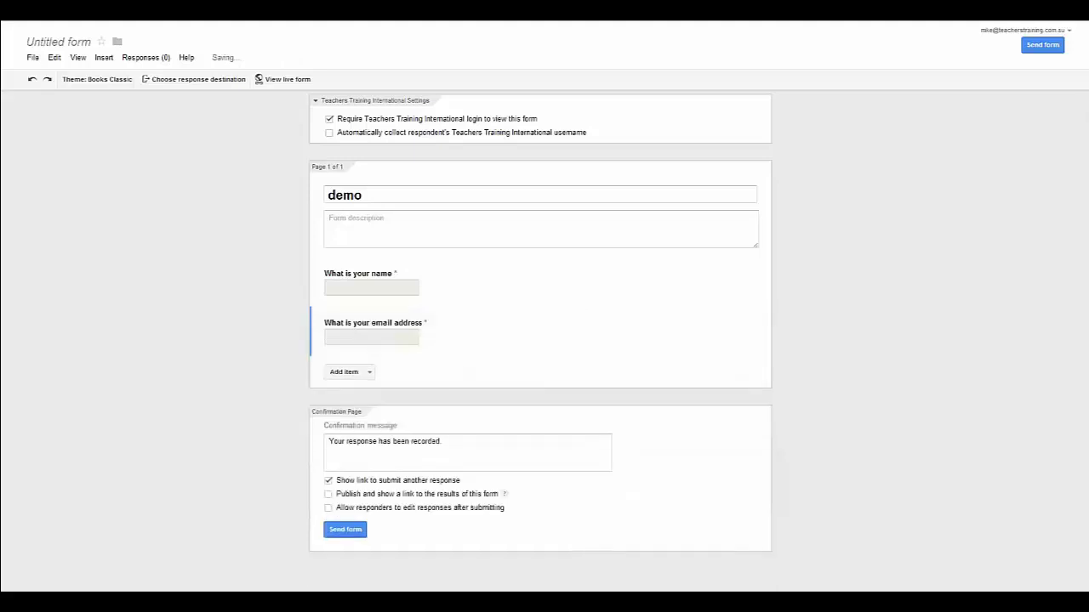
Add a multiple-choice question titled 'What is the capital of NSW?'.
{"action": "left_click", "coordinate": [344, 371]}
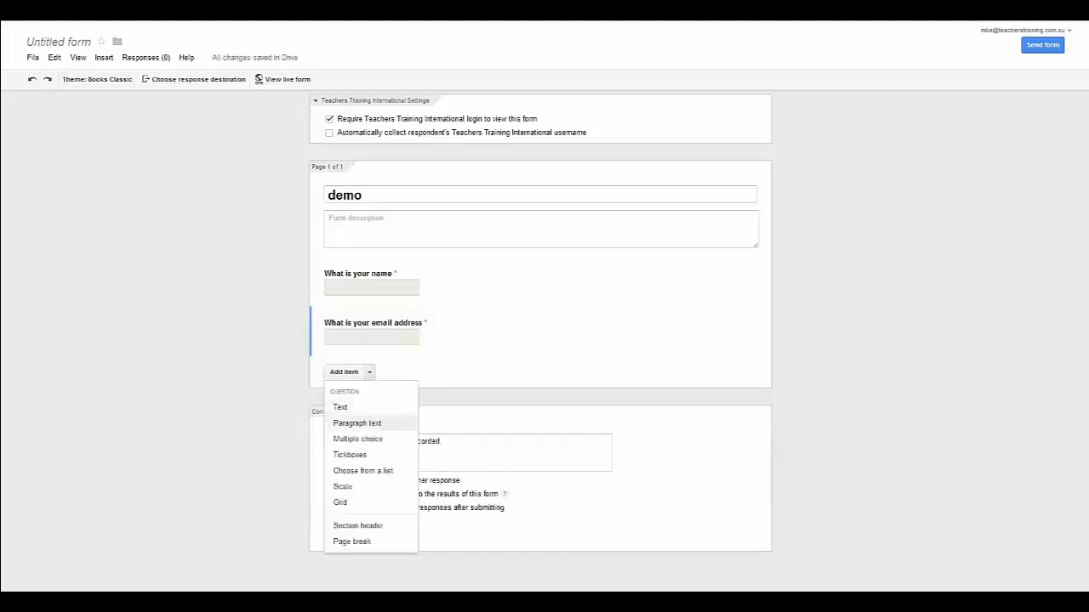
{"action": "left_click", "coordinate": [357, 423]}
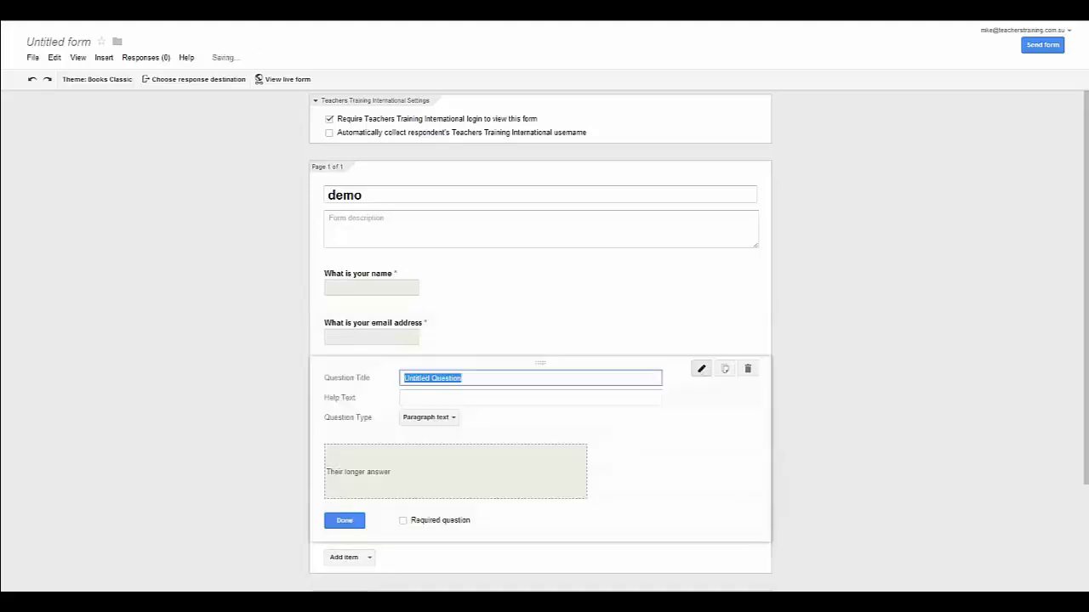
{"action": "left_click", "coordinate": [429, 417]}
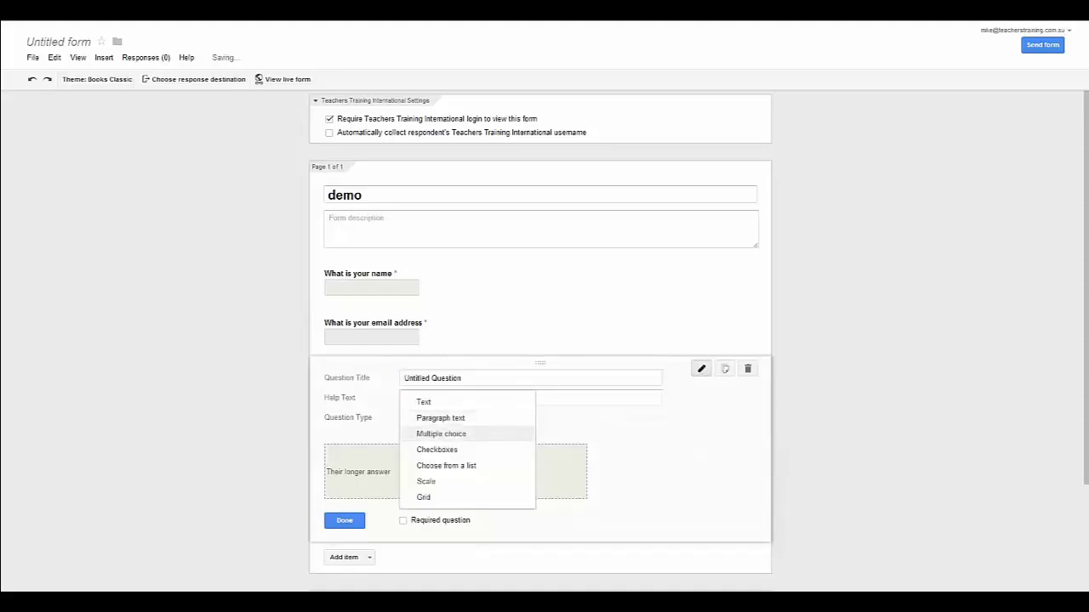
{"action": "left_click", "coordinate": [440, 434]}
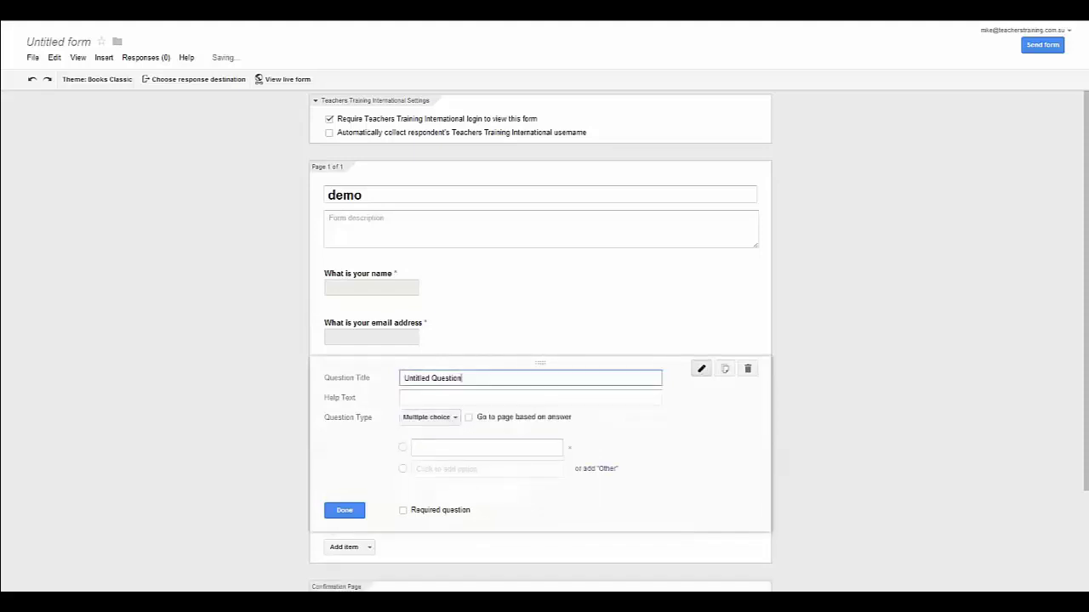
{"action": "type", "text": "What "}
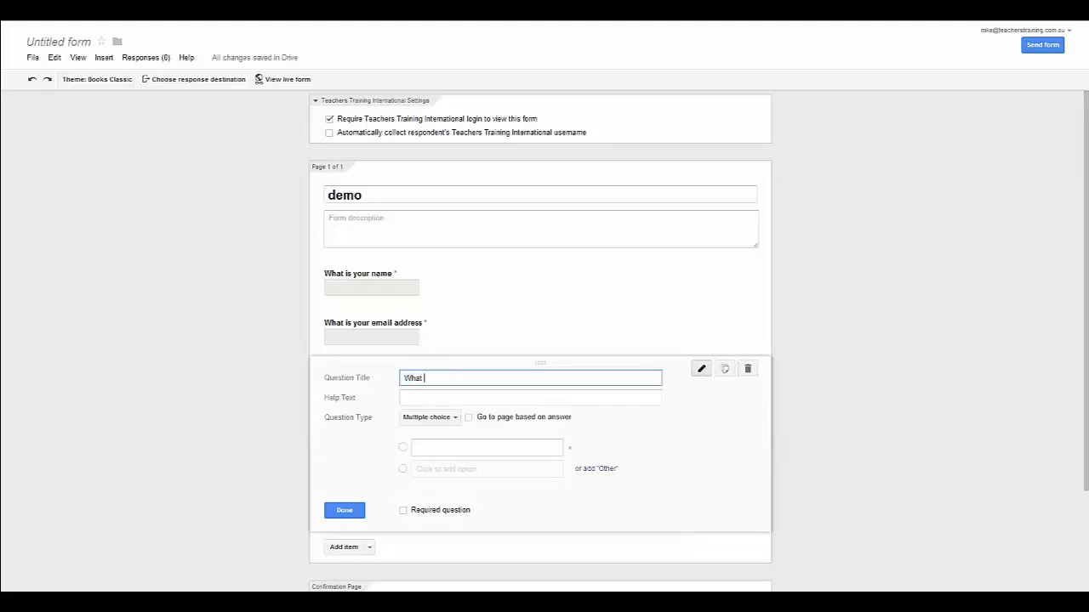
{"action": "type", "text": "is the capital of NSW?"}
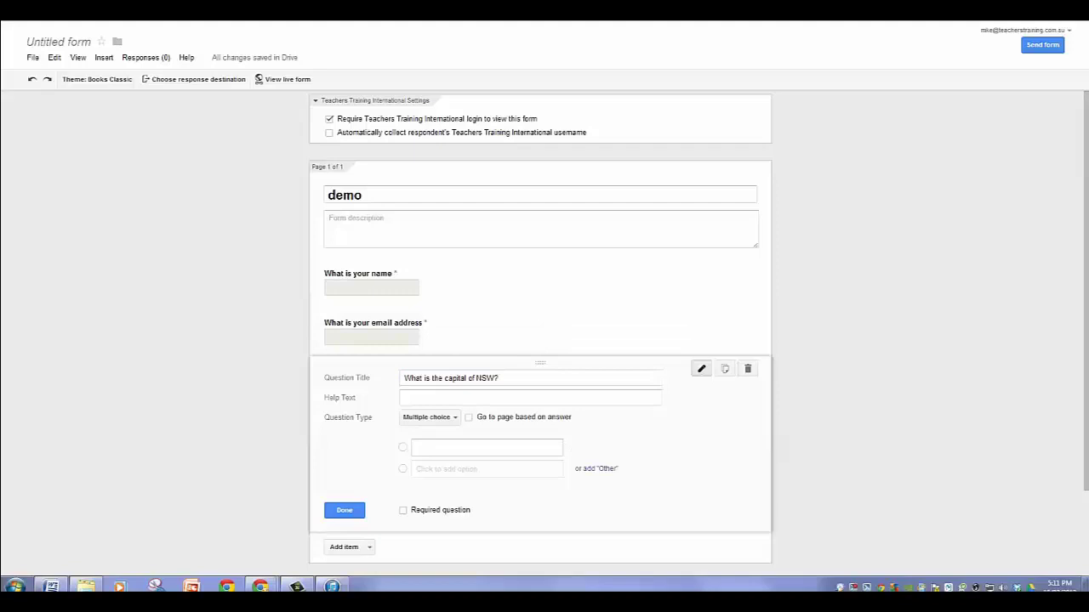
Enter Canberra and Hobart as its answer options.
{"action": "left_click", "coordinate": [487, 447]}
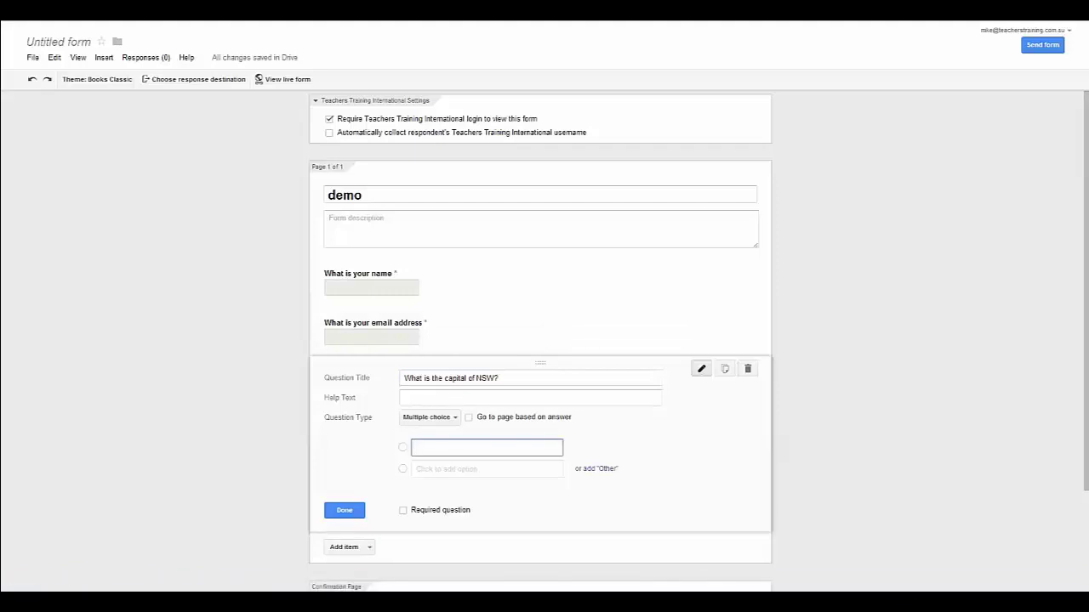
{"action": "type", "text": "Canberra"}
{"action": "key", "text": "Return"}
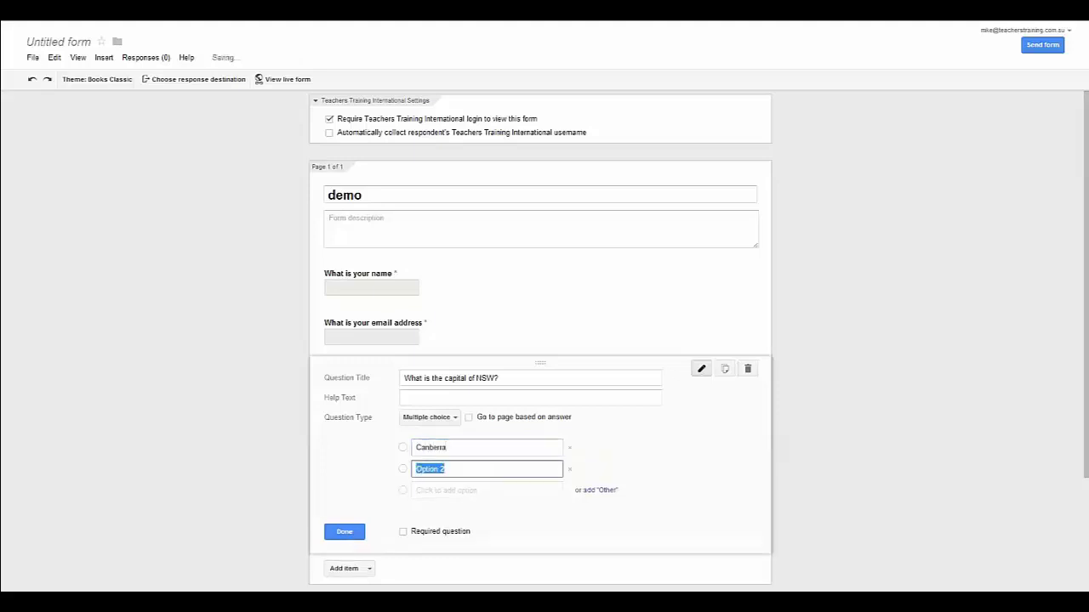
{"action": "type", "text": "Hobart"}
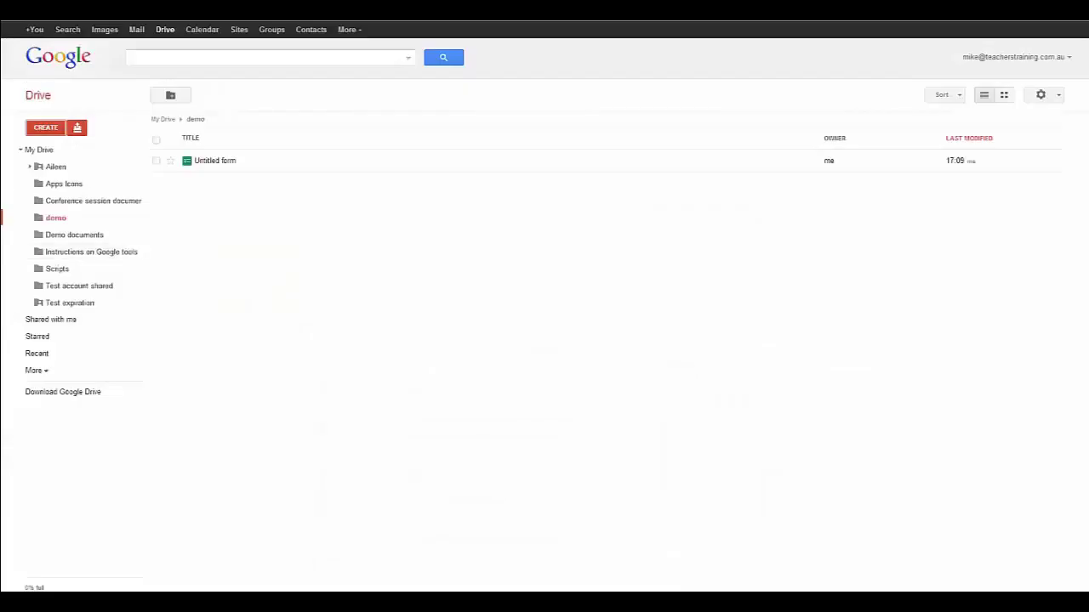
Create a new spreadsheet and enter Haobart in A1 and Sydnay in A2.
{"action": "left_click", "coordinate": [45, 127]}
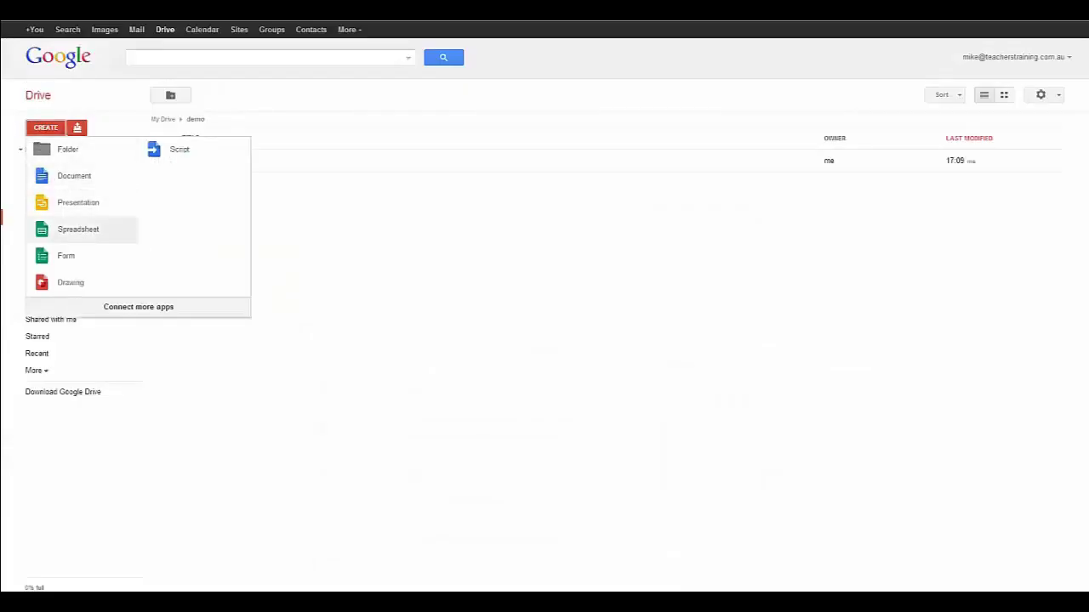
{"action": "left_click", "coordinate": [68, 229]}
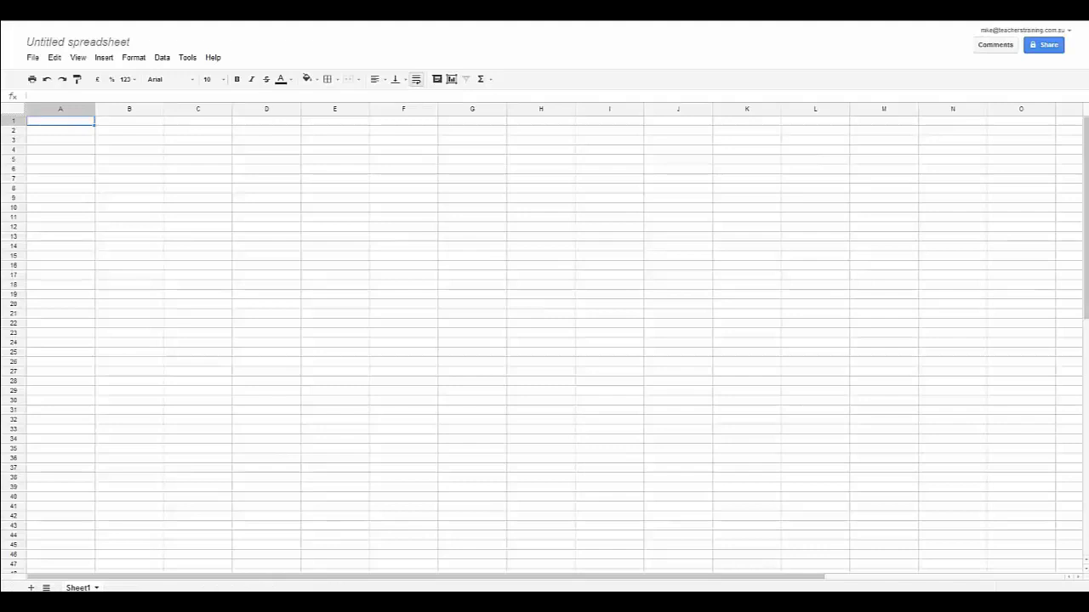
{"action": "type", "text": "Haoba"}
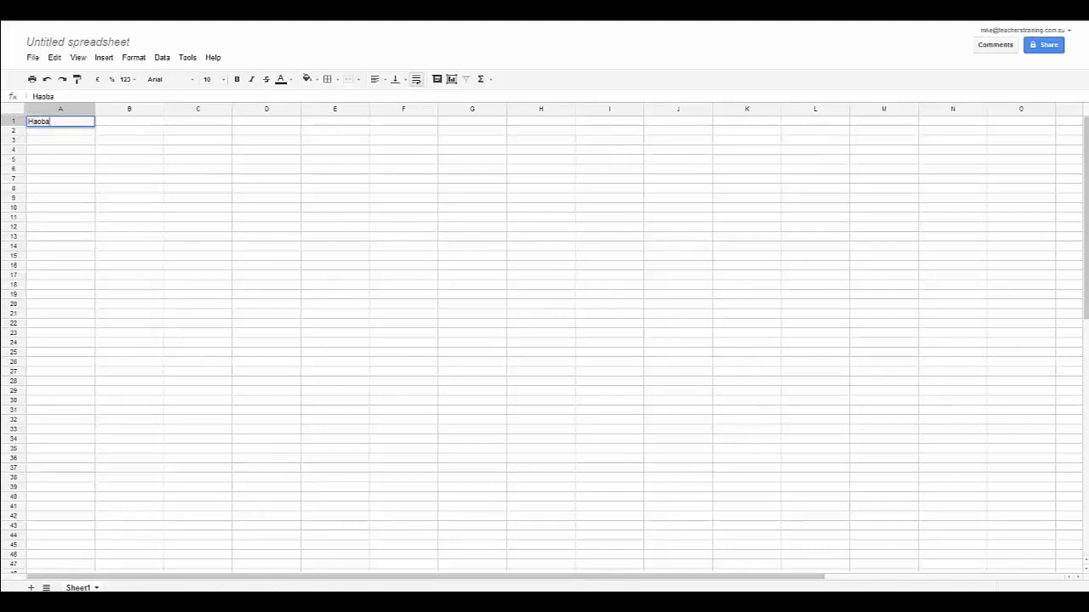
{"action": "type", "text": "rt"}
{"action": "key", "text": "Return"}
{"action": "type", "text": "Sydnay"}
{"action": "key", "text": "Return"}
Select A1:A2 and auto-fill the place names down to A10.
{"action": "left_click", "coordinate": [60, 121]}
{"action": "key", "text": "shift+Down"}
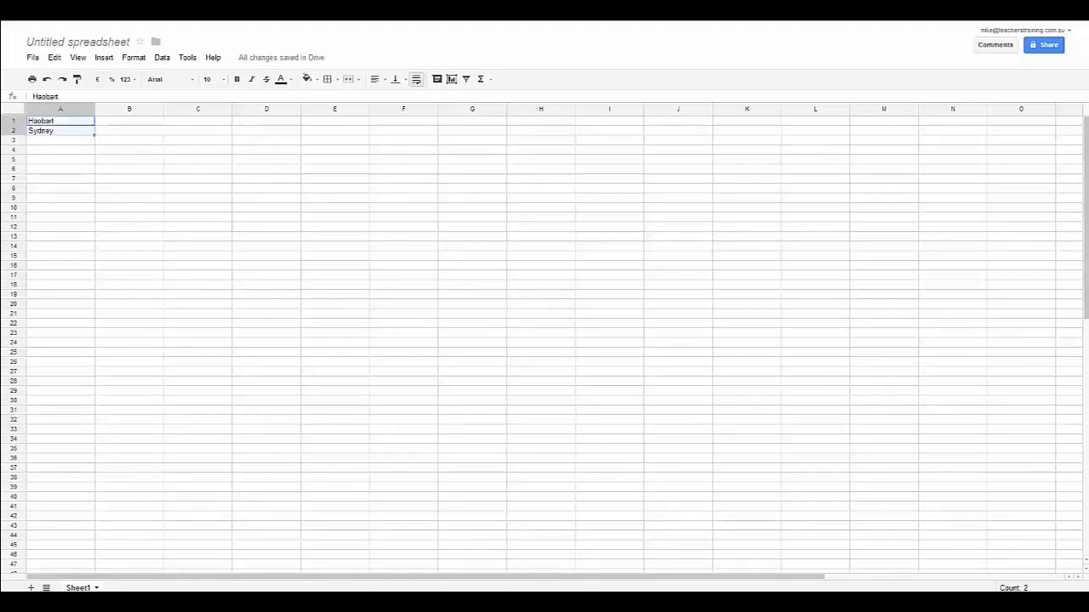
{"action": "left_click_drag", "start_coordinate": [95, 135], "coordinate": [94, 212]}
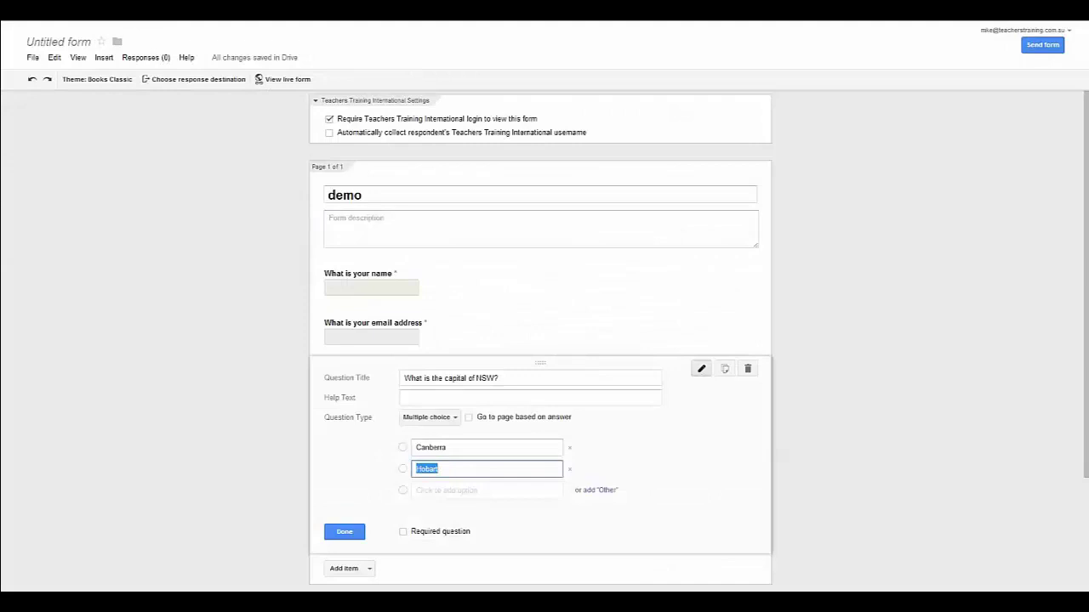
Commit Hobart, remove the Sydney option, and make the NSW capital question required.
{"action": "key", "text": "Return"}
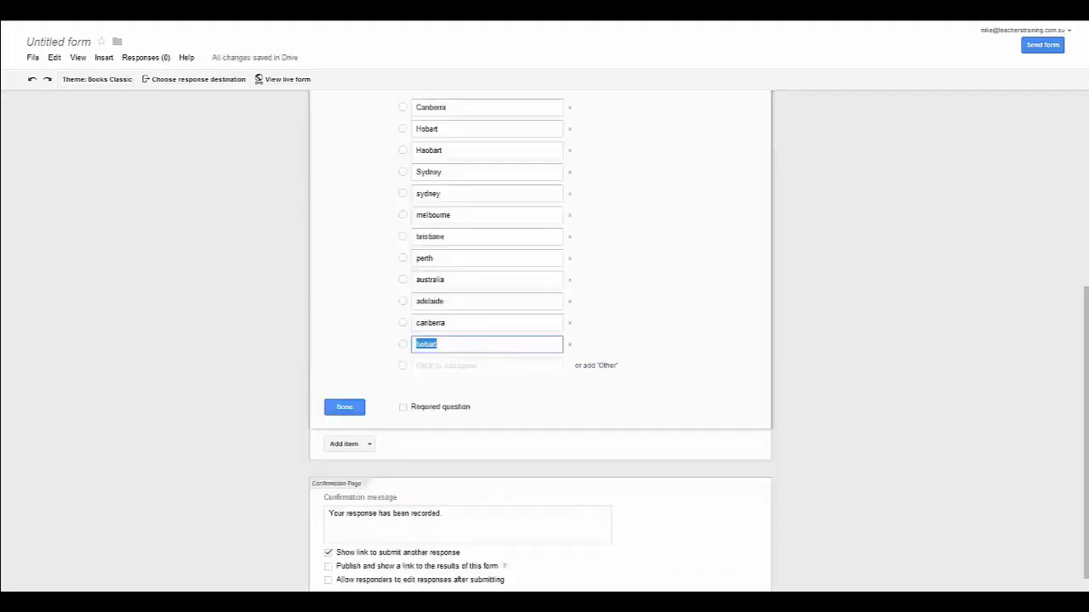
{"action": "scroll", "coordinate": [541, 341], "scroll_direction": "up", "scroll_amount": 3}
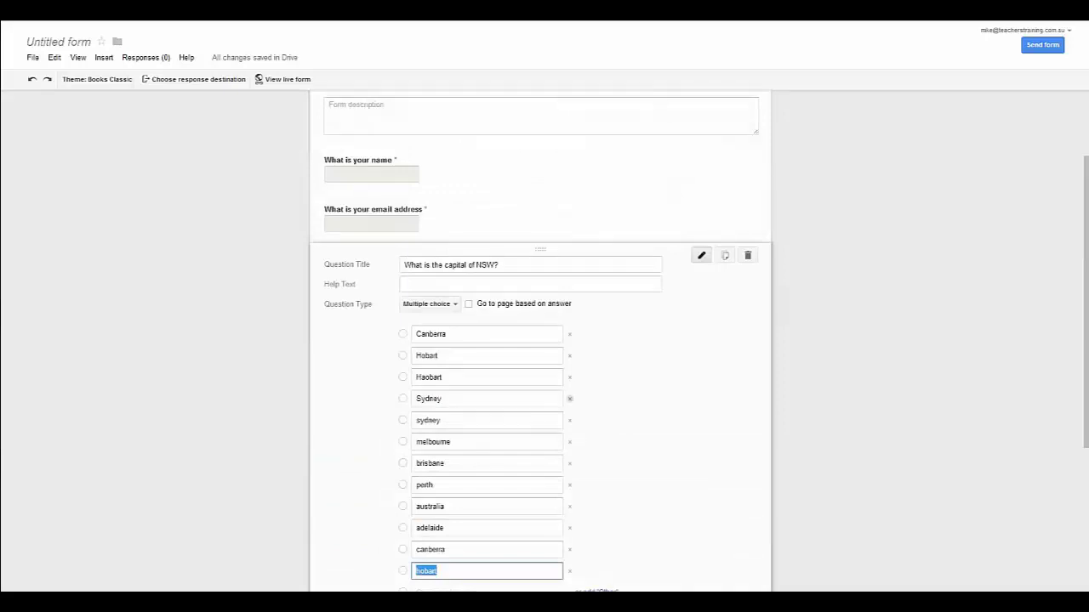
{"action": "left_click", "coordinate": [569, 398]}
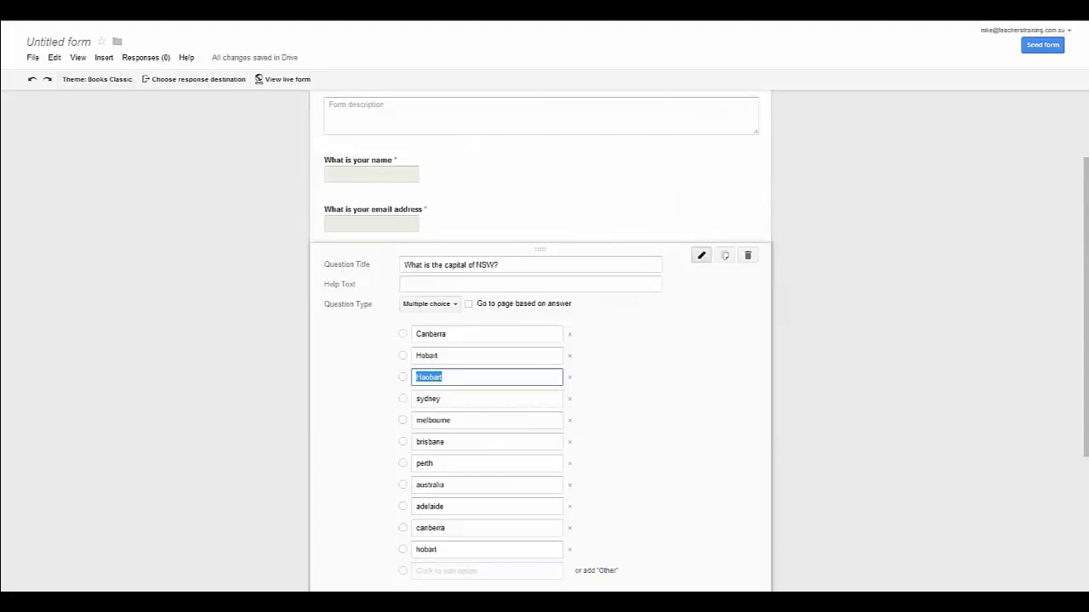
{"action": "scroll", "coordinate": [540, 340], "scroll_direction": "down", "scroll_amount": 2}
{"action": "left_click", "coordinate": [403, 499]}
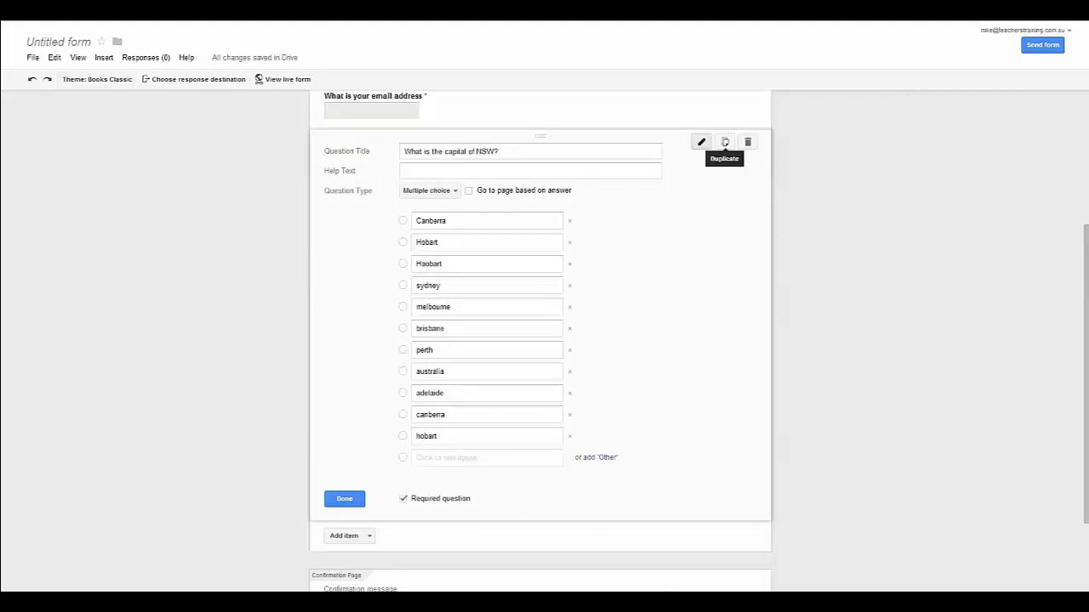
Duplicate the NSW question and change its title to ask for the capital of Qld.
{"action": "left_click", "coordinate": [725, 143]}
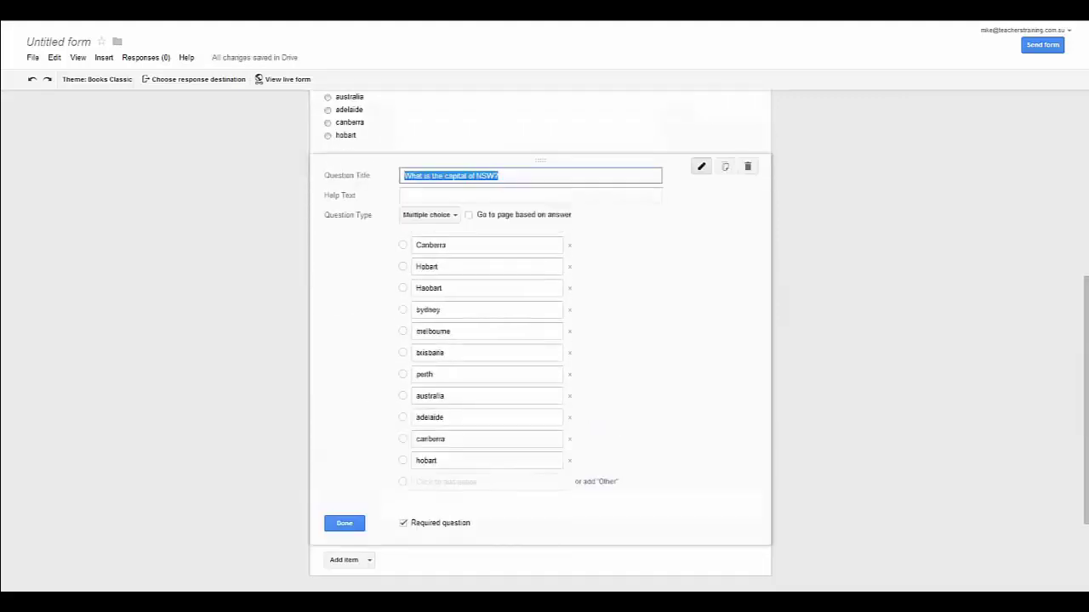
{"action": "left_click_drag", "start_coordinate": [496, 175], "coordinate": [477, 175]}
{"action": "type", "text": "Qld"}
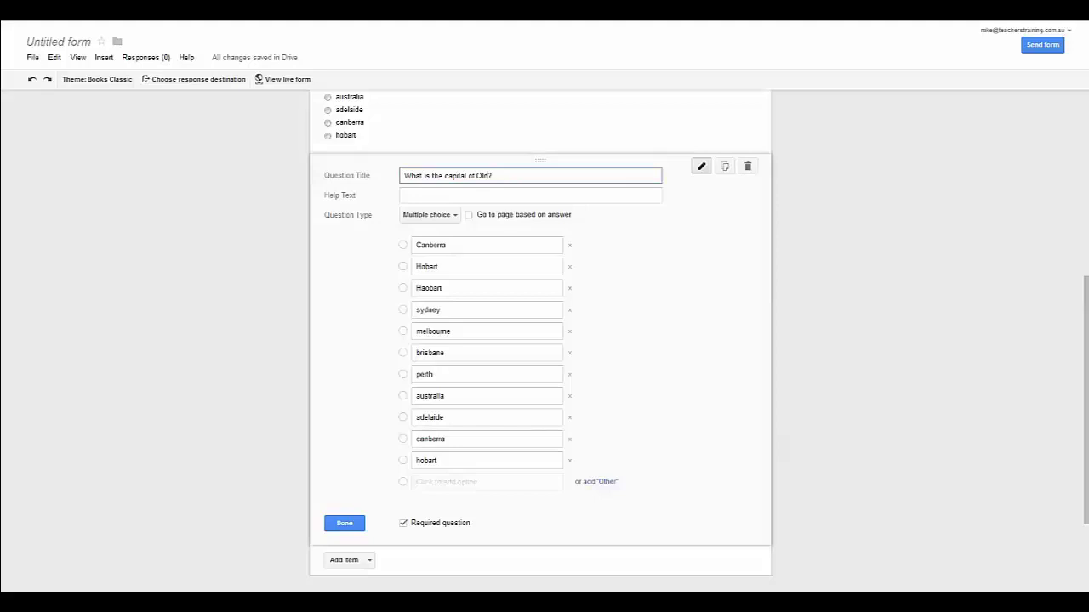
Retitle the next copy to ask for the capital of W.A.
{"action": "scroll", "coordinate": [540, 340], "scroll_direction": "down", "scroll_amount": 2}
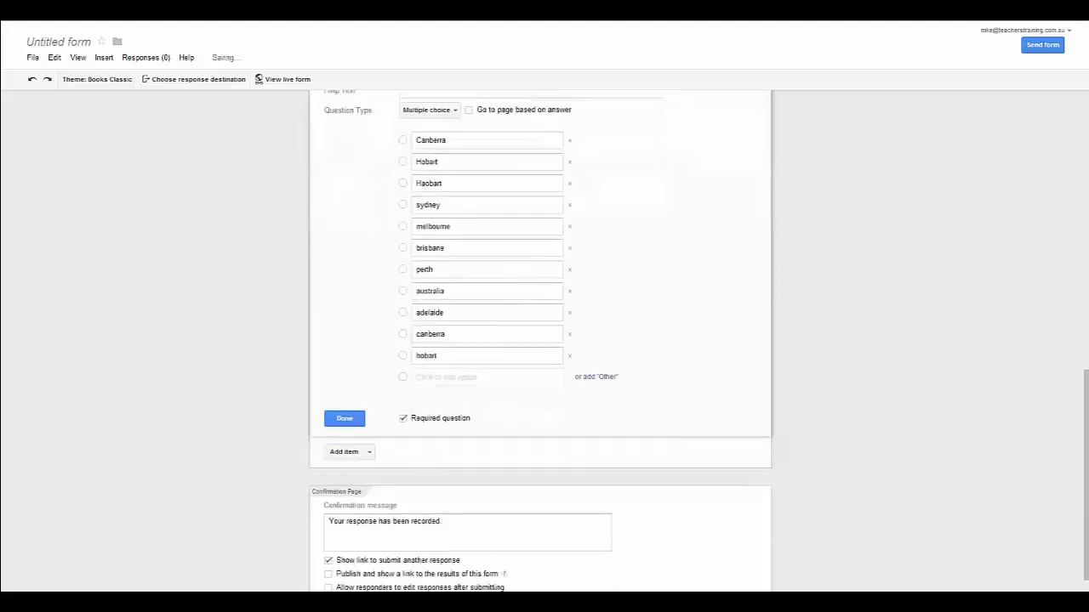
{"action": "key", "text": "shift+Tab"}
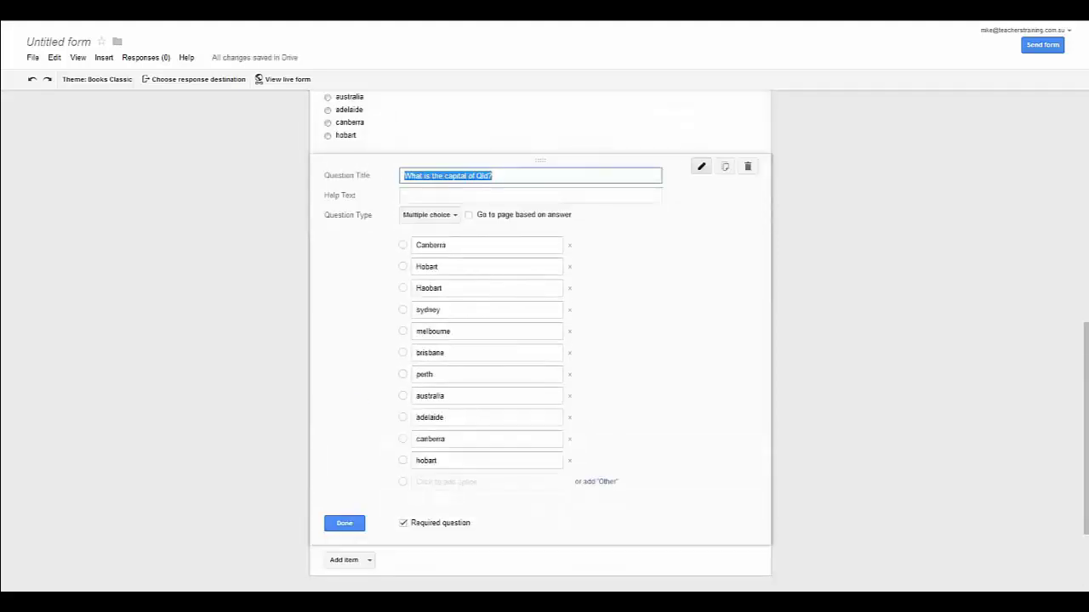
{"action": "left_click_drag", "start_coordinate": [491, 175], "coordinate": [470, 175]}
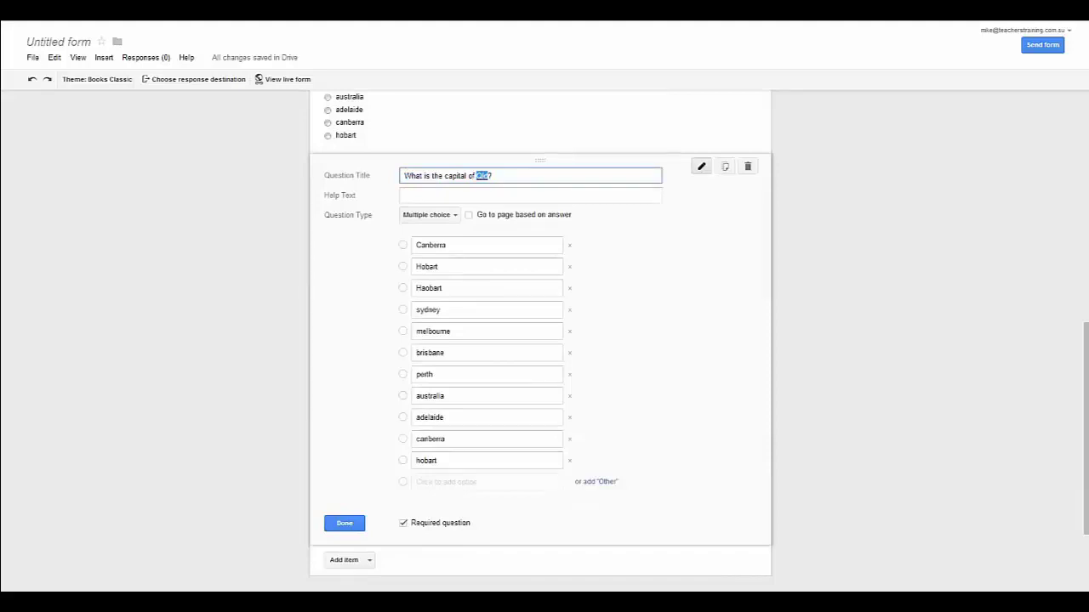
{"action": "type", "text": "W.A"}
{"action": "key", "text": "Return"}
{"action": "scroll", "coordinate": [540, 341], "scroll_direction": "up", "scroll_amount": 4}
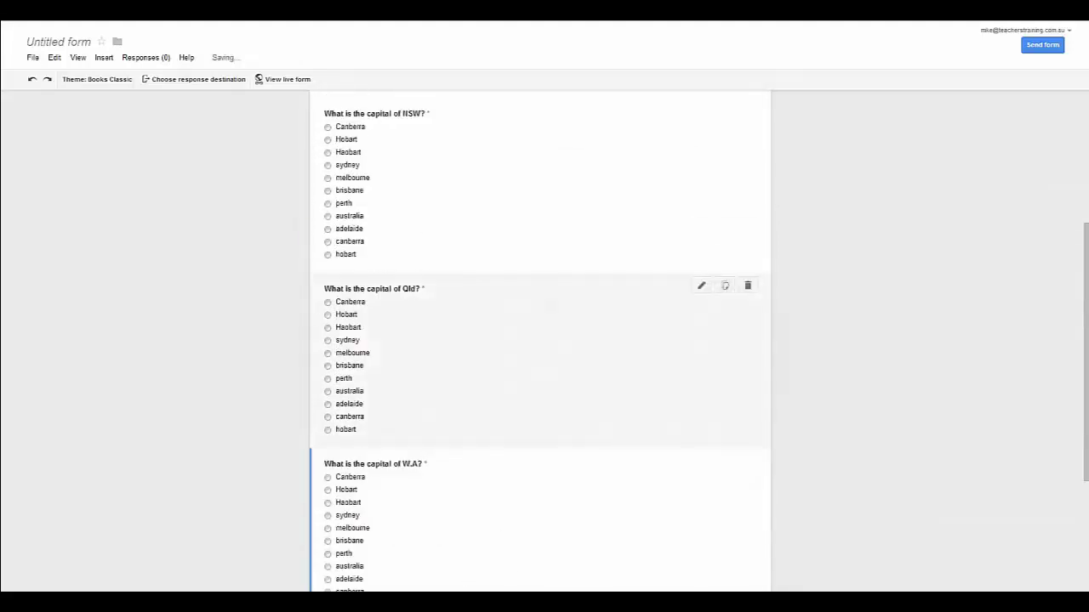
{"action": "scroll", "coordinate": [540, 340], "scroll_direction": "down", "scroll_amount": 1}
{"action": "scroll", "coordinate": [541, 341], "scroll_direction": "up", "scroll_amount": 5}
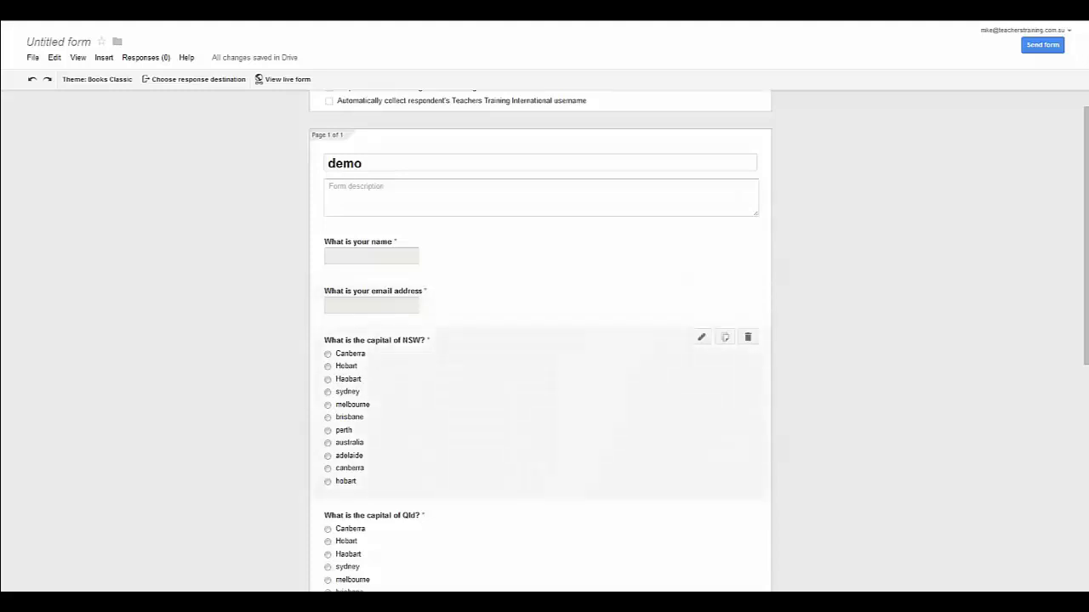
{"action": "scroll", "coordinate": [540, 340], "scroll_direction": "down", "scroll_amount": 5}
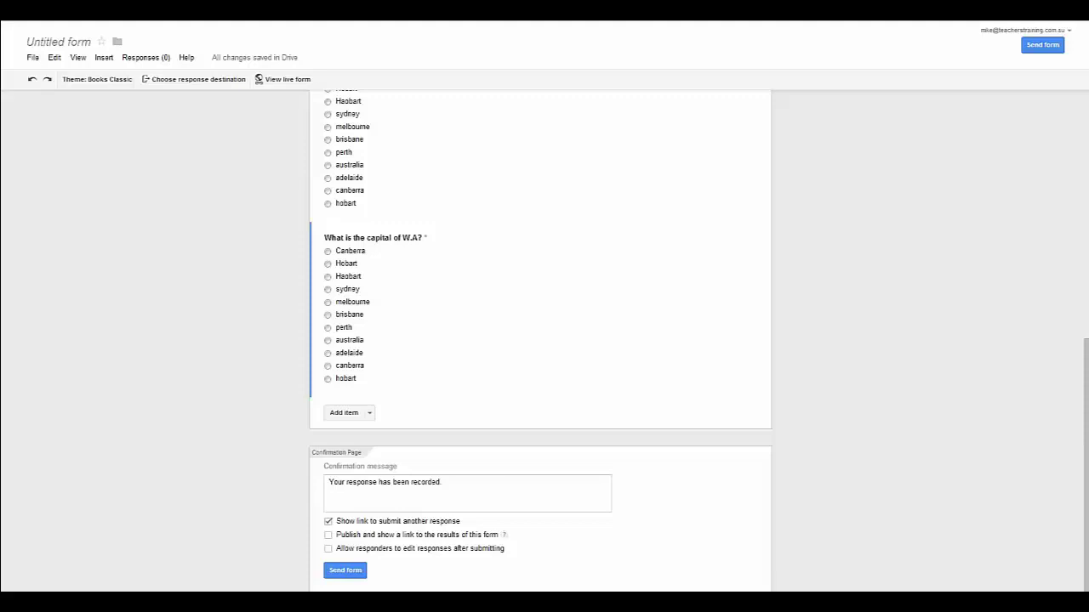
{"action": "scroll", "coordinate": [540, 340], "scroll_direction": "up", "scroll_amount": 10}
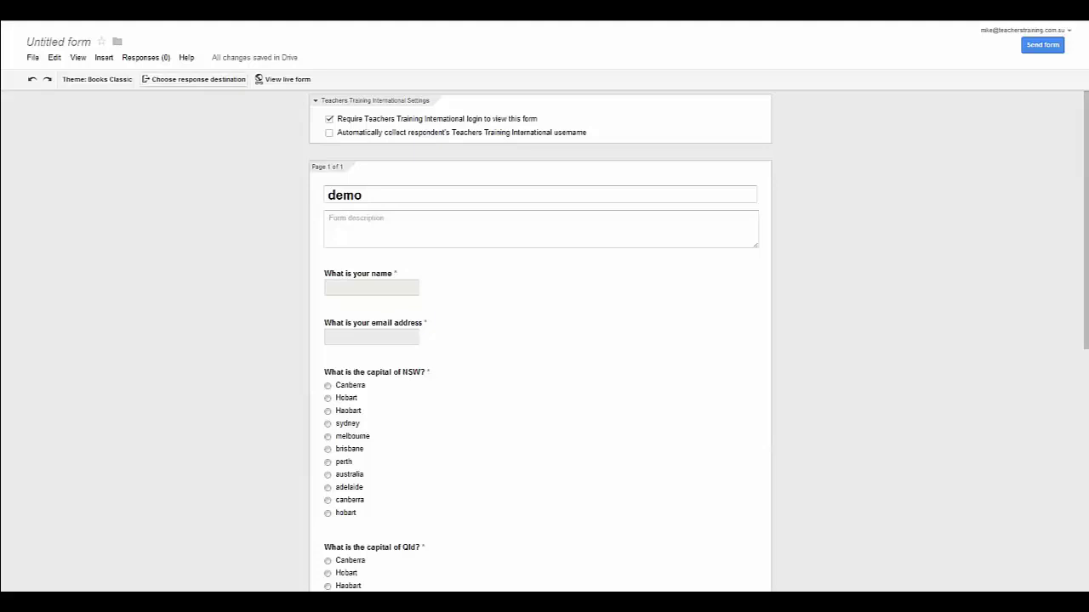
Send form responses to a new spreadsheet named 'Demo test'.
{"action": "left_click", "coordinate": [194, 80]}
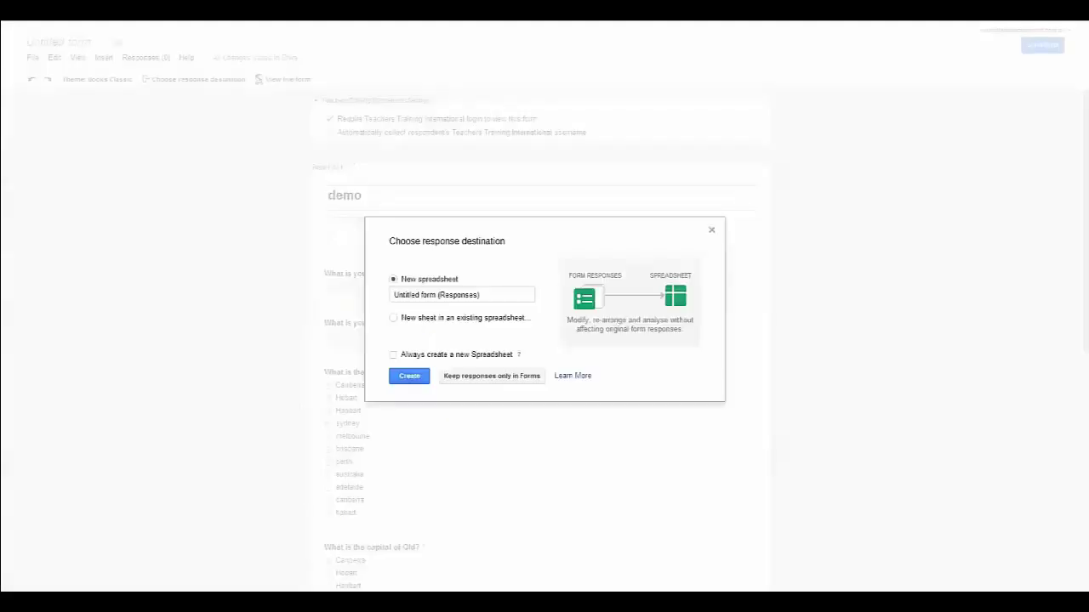
{"action": "key", "text": "ctrl+a"}
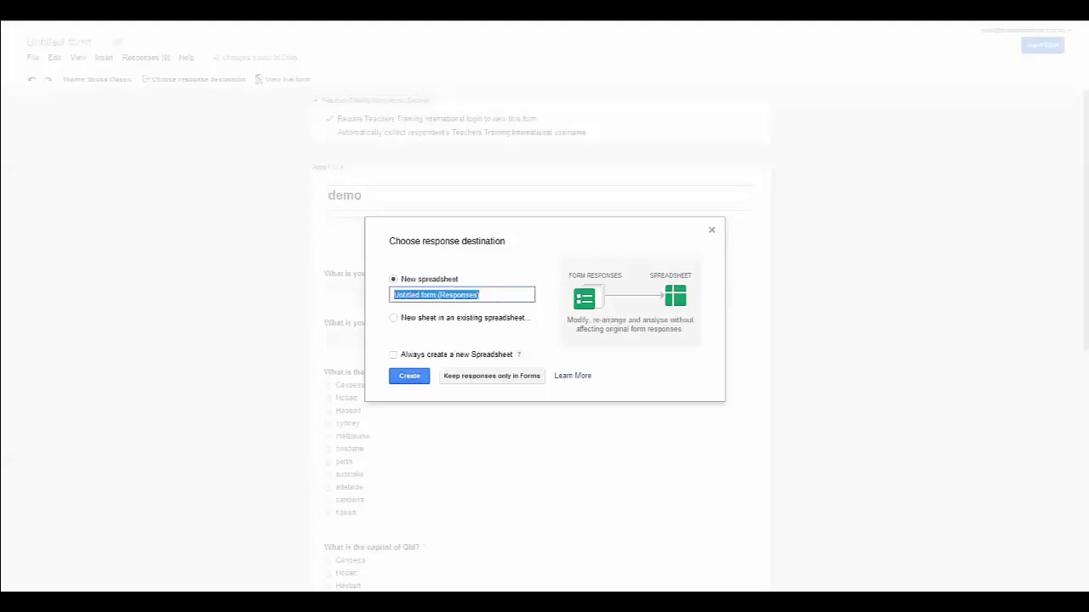
{"action": "type", "text": "Demo test"}
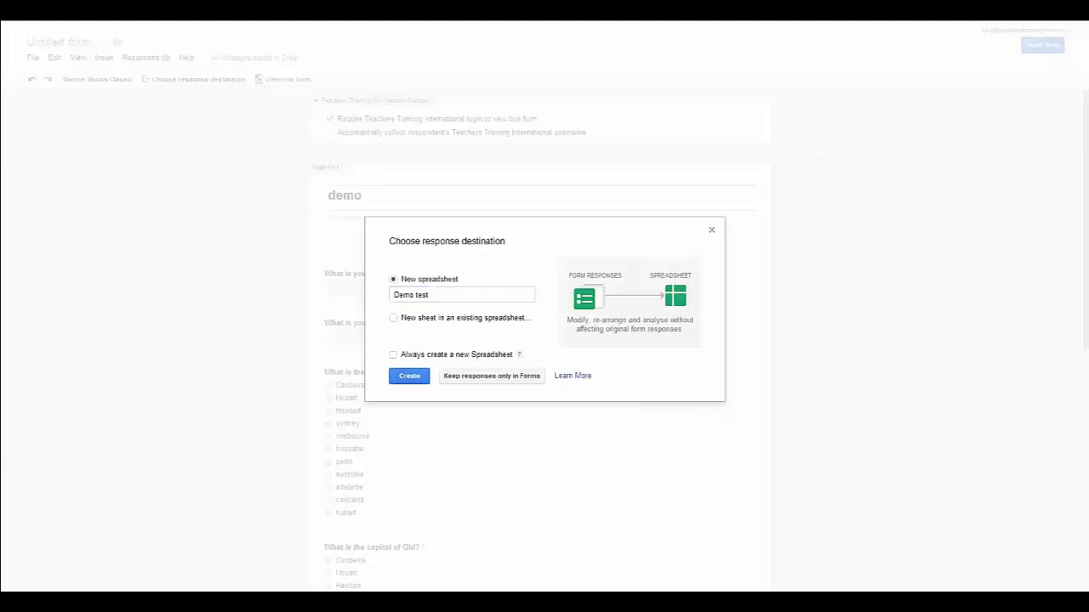
{"action": "key", "text": "Return"}
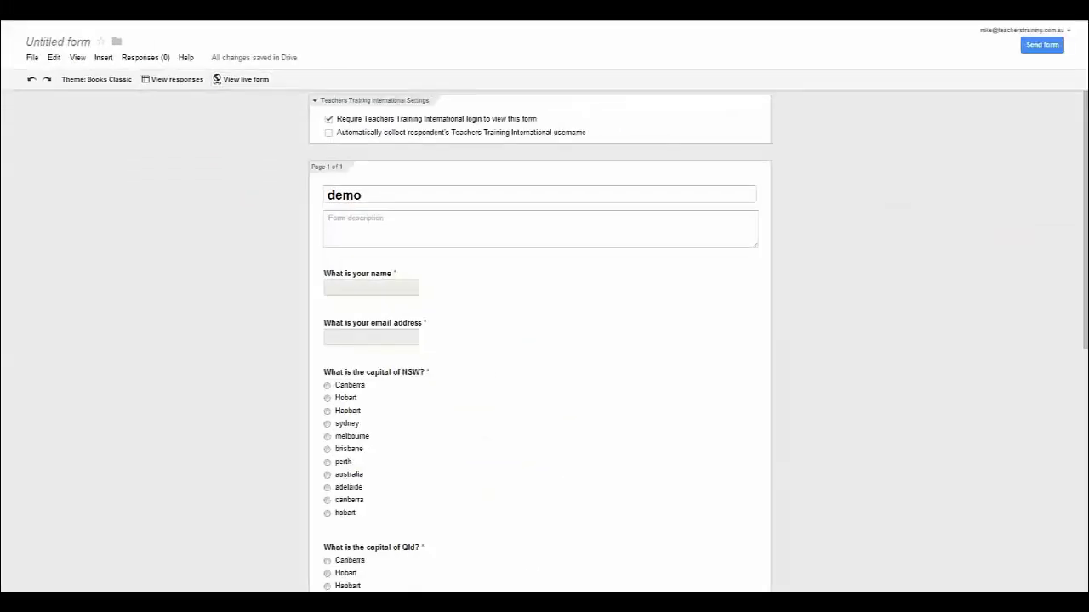
Add a required Text question 'What is the largest city in Australia?' below the W.A question.
{"action": "scroll", "coordinate": [544, 341], "scroll_direction": "down", "scroll_amount": 2}
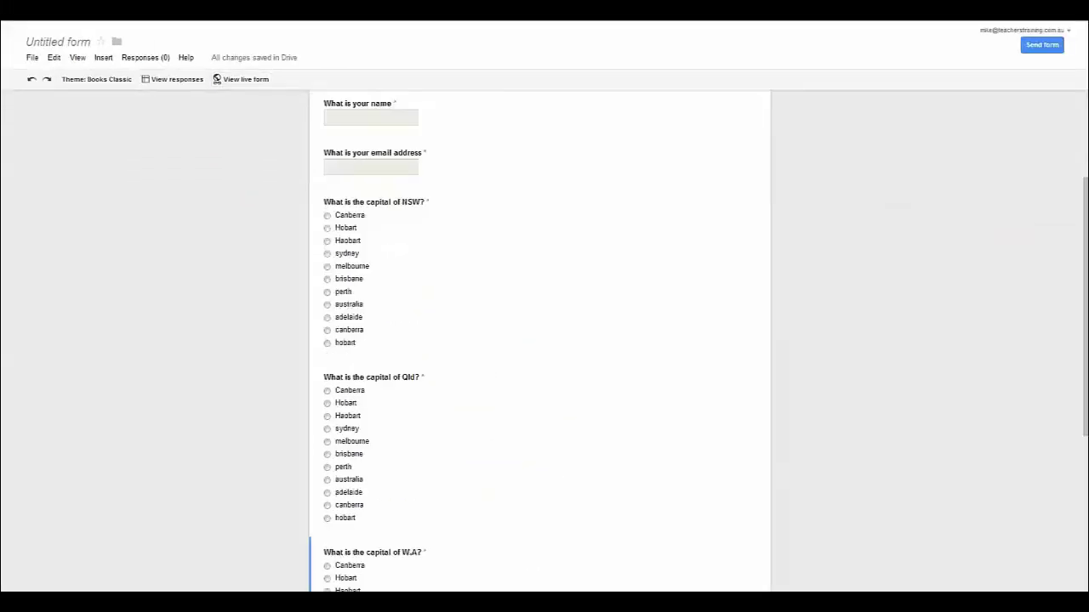
{"action": "scroll", "coordinate": [539, 340], "scroll_direction": "down", "scroll_amount": 1}
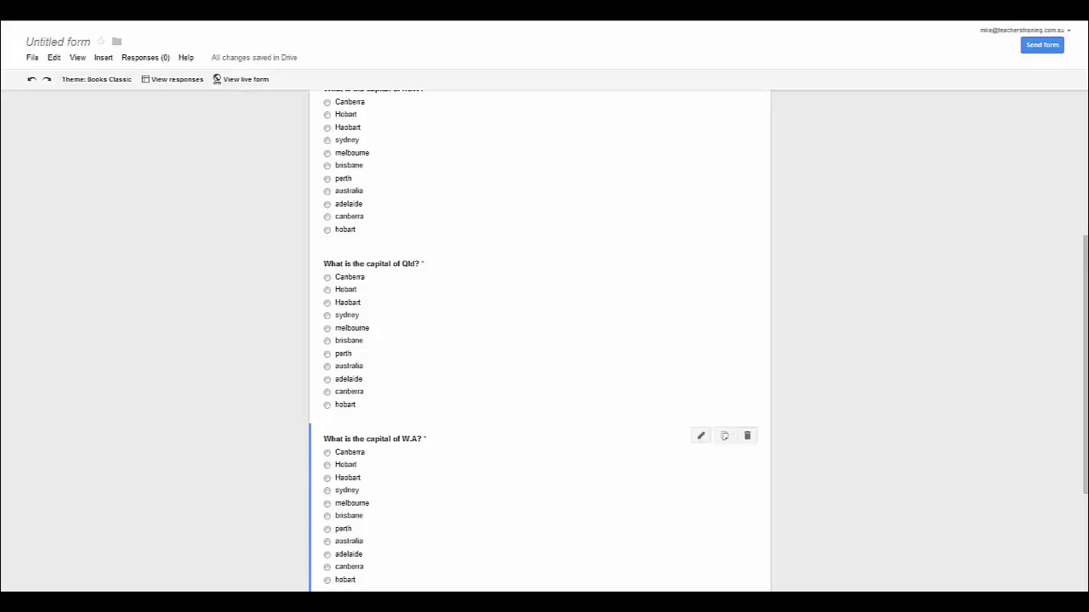
{"action": "scroll", "coordinate": [540, 340], "scroll_direction": "up", "scroll_amount": 3}
{"action": "scroll", "coordinate": [540, 341], "scroll_direction": "down", "scroll_amount": 6}
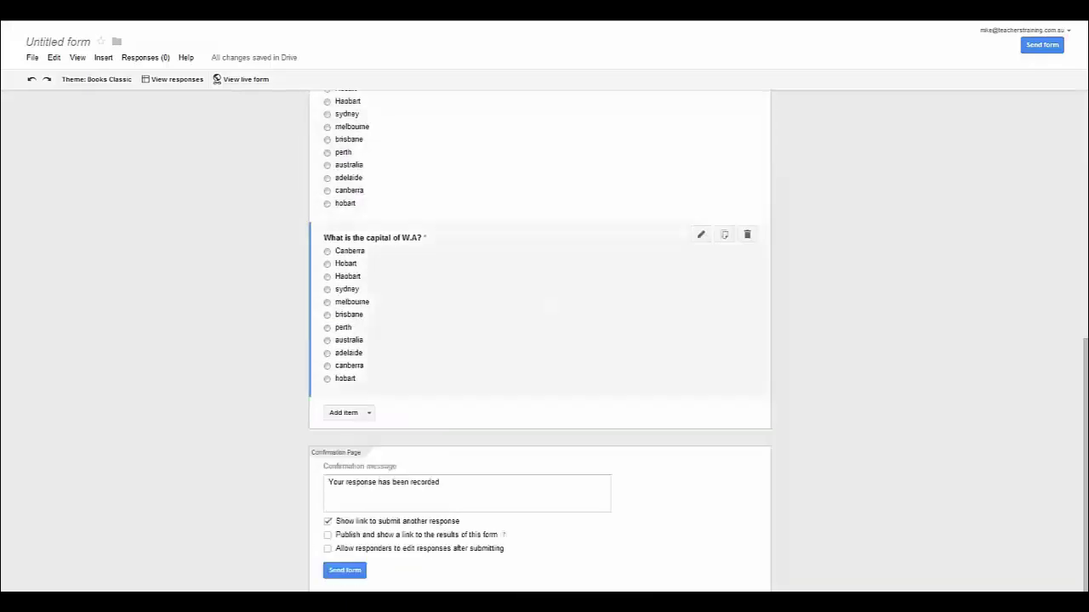
{"action": "left_click", "coordinate": [369, 413]}
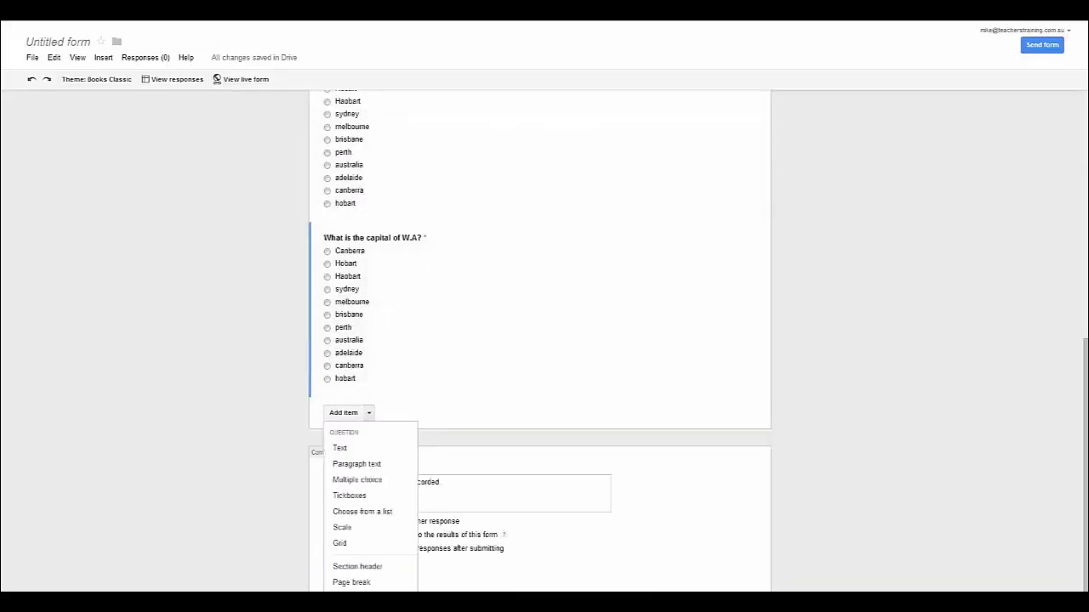
{"action": "left_click", "coordinate": [340, 447]}
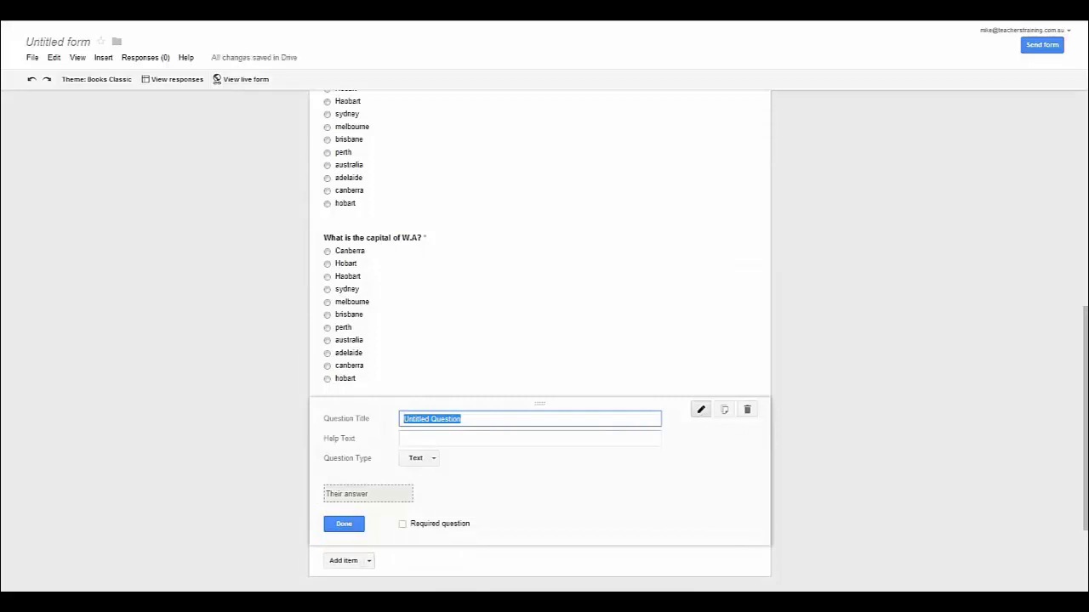
{"action": "type", "text": "What is the largest city in Australia?"}
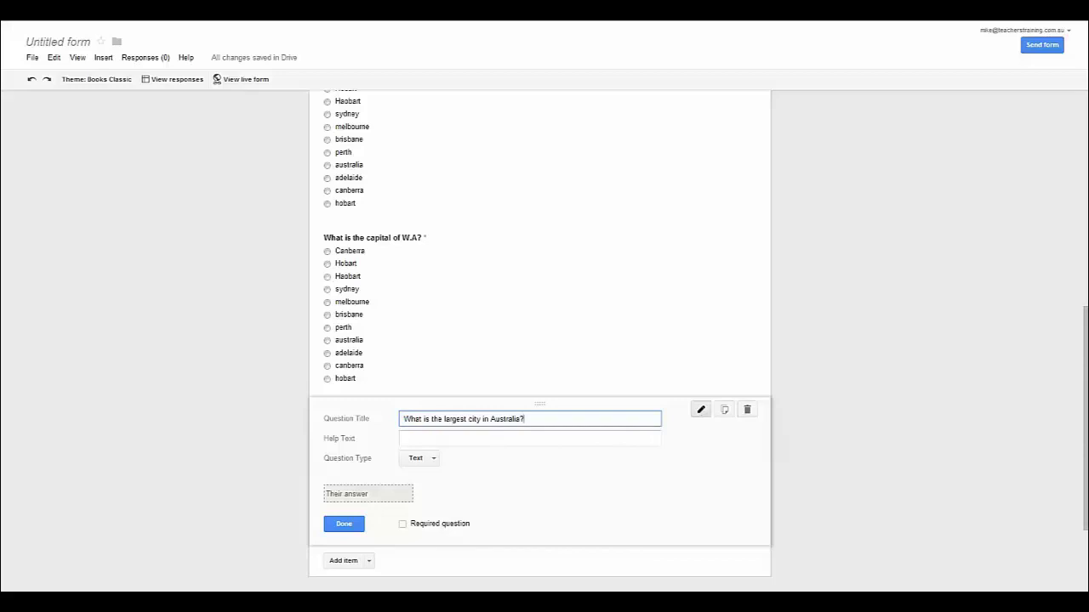
{"action": "left_click", "coordinate": [402, 524]}
{"action": "left_click", "coordinate": [344, 524]}
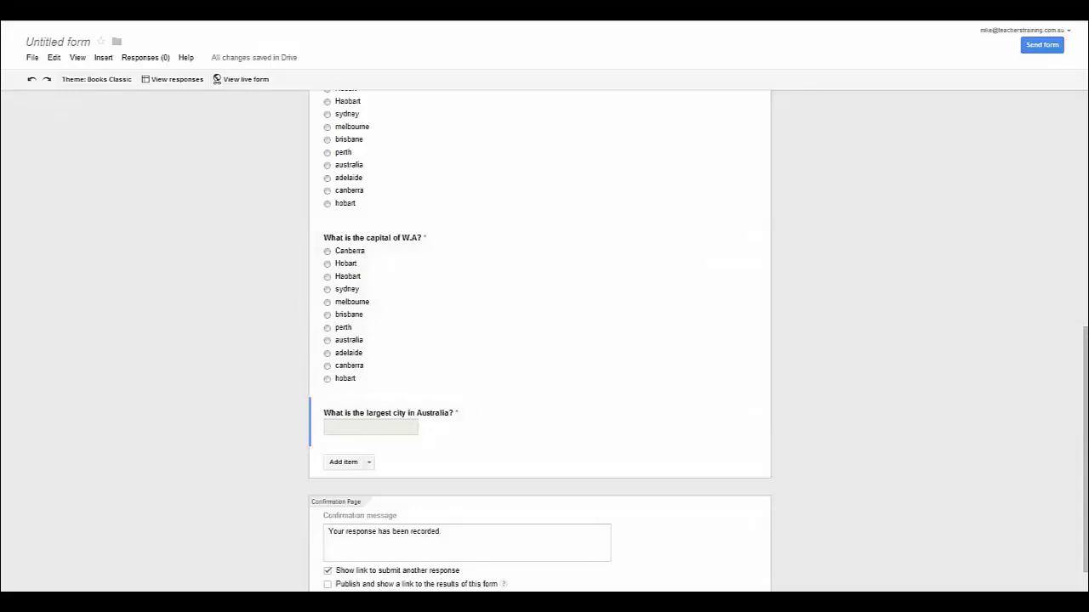
Open the live form and fill in the respondent's name and email address.
{"action": "left_click", "coordinate": [242, 79]}
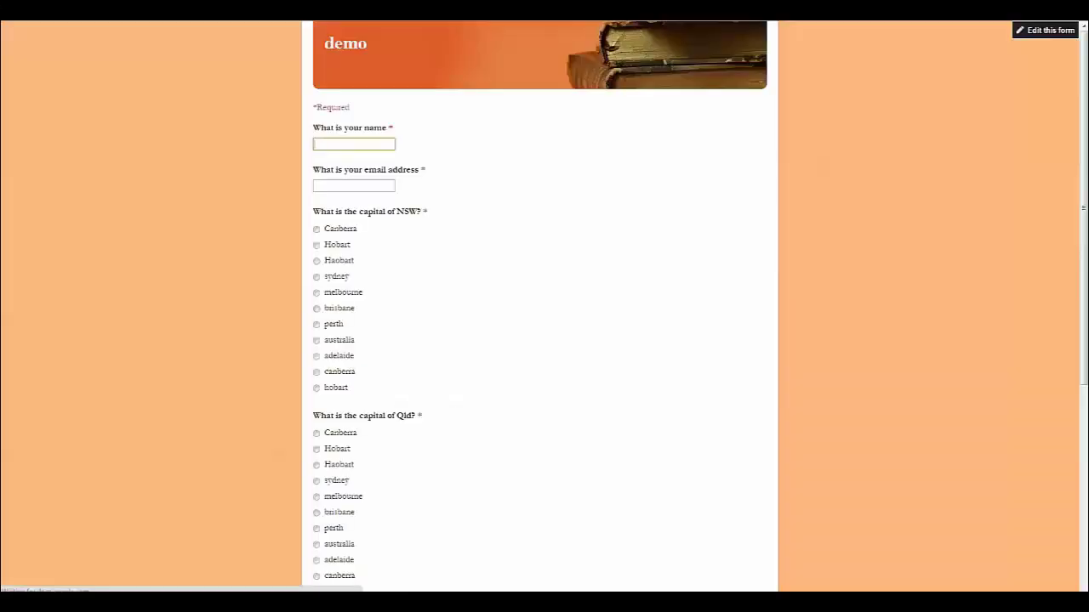
{"action": "type", "text": "Mike"}
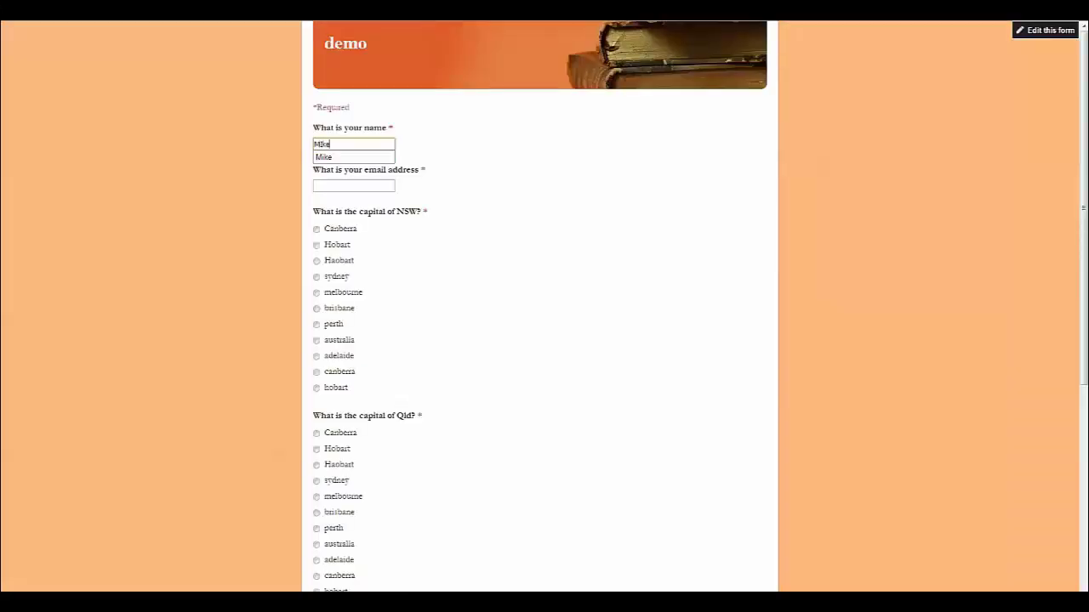
{"action": "key", "text": "Escape"}
{"action": "key", "text": "Tab"}
{"action": "type", "text": "f"}
{"action": "key", "text": "Tab"}
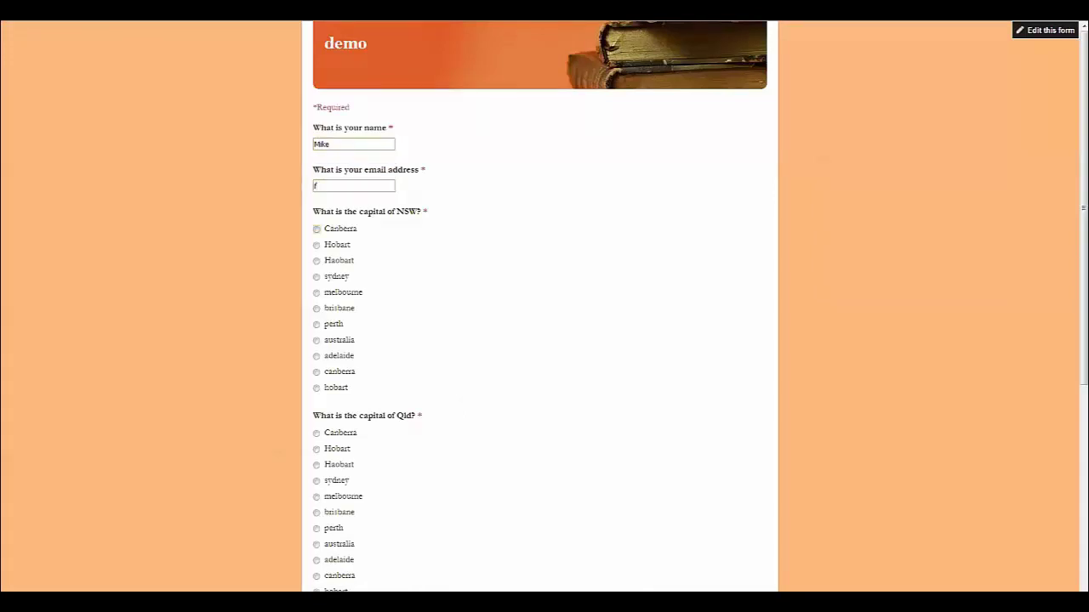
Answer brisbane for the Qld capital and 'Sydney %or sydney' for largest city.
{"action": "scroll", "coordinate": [544, 306], "scroll_direction": "down", "scroll_amount": 2}
{"action": "left_click", "coordinate": [316, 342]}
{"action": "scroll", "coordinate": [545, 306], "scroll_direction": "down", "scroll_amount": 2}
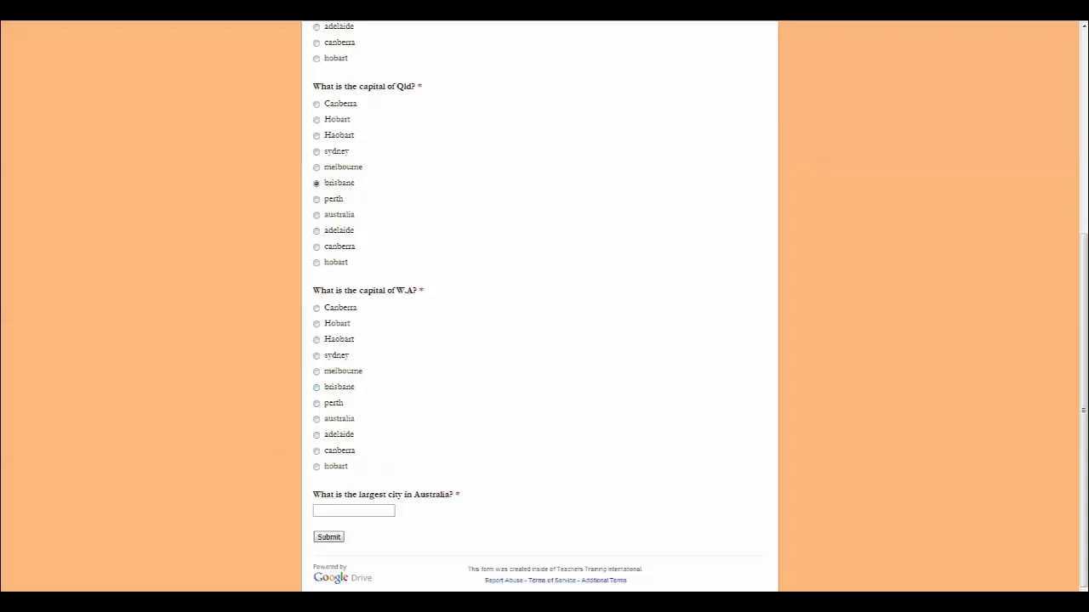
{"action": "left_click", "coordinate": [353, 510]}
{"action": "type", "text": "Sydney"}
{"action": "type", "text": "%or "}
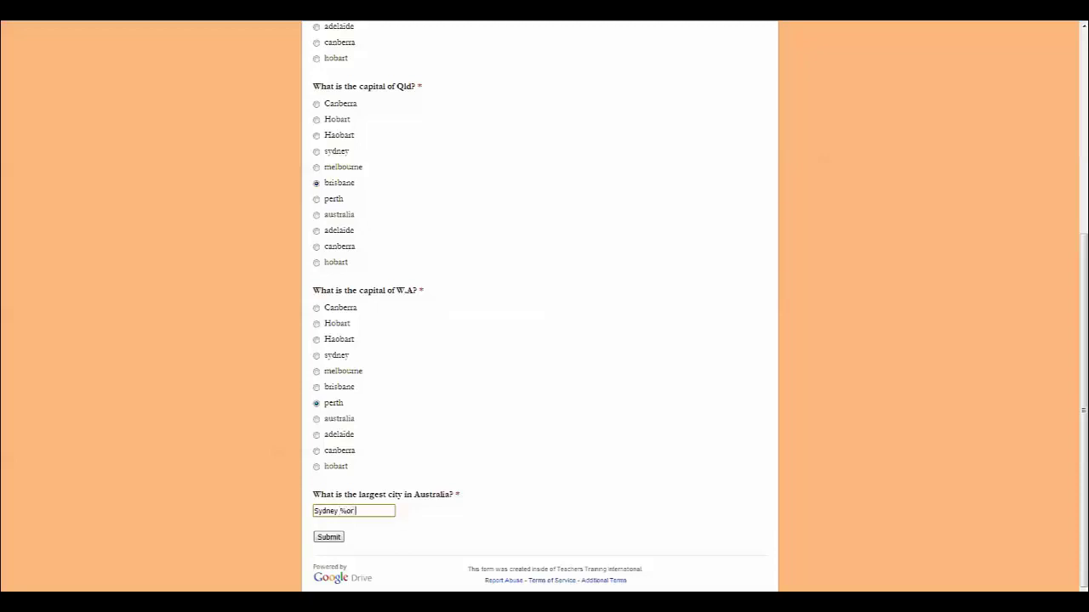
{"action": "type", "text": "sydney"}
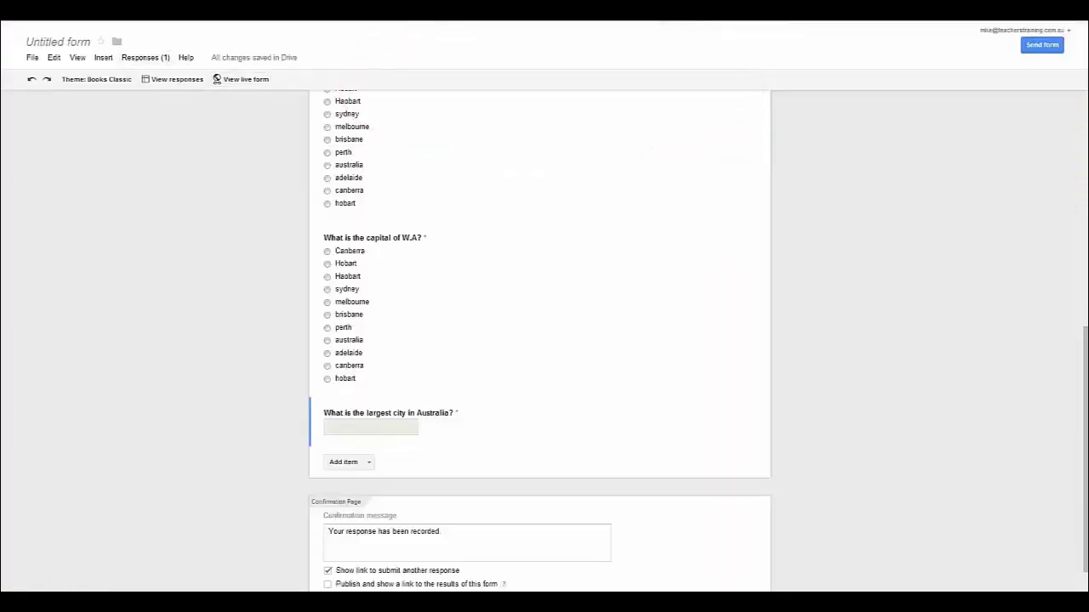
Open the live quiz for a new response and enter the respondent's name and email.
{"action": "left_click", "coordinate": [243, 79]}
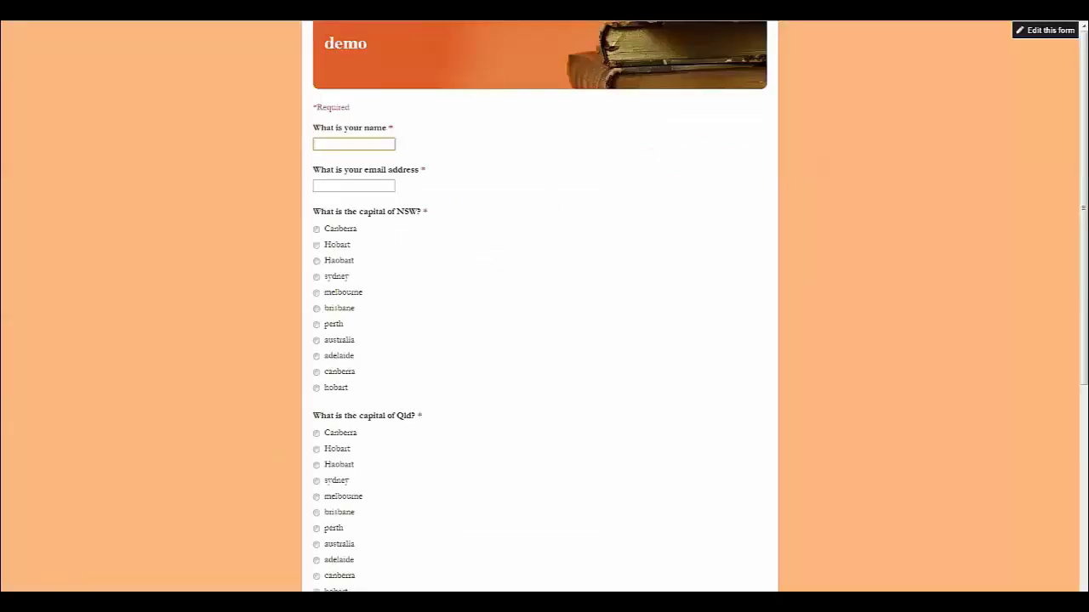
{"action": "type", "text": "tgg"}
{"action": "key", "text": "Tab"}
{"action": "type", "text": "sag"}
Answer Haobast for NSW, brisbane for W.A., and 'dfah' for the largest city.
{"action": "left_click", "coordinate": [316, 260]}
{"action": "scroll", "coordinate": [541, 306], "scroll_direction": "down", "scroll_amount": 4}
{"action": "left_click", "coordinate": [316, 387]}
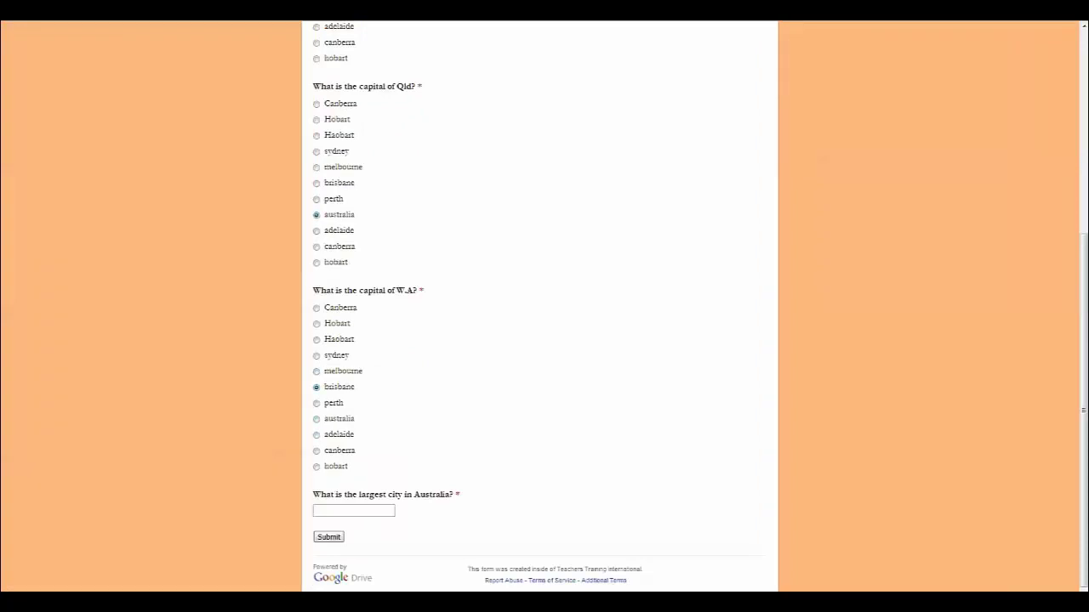
{"action": "left_click", "coordinate": [353, 510]}
{"action": "type", "text": "dfah"}
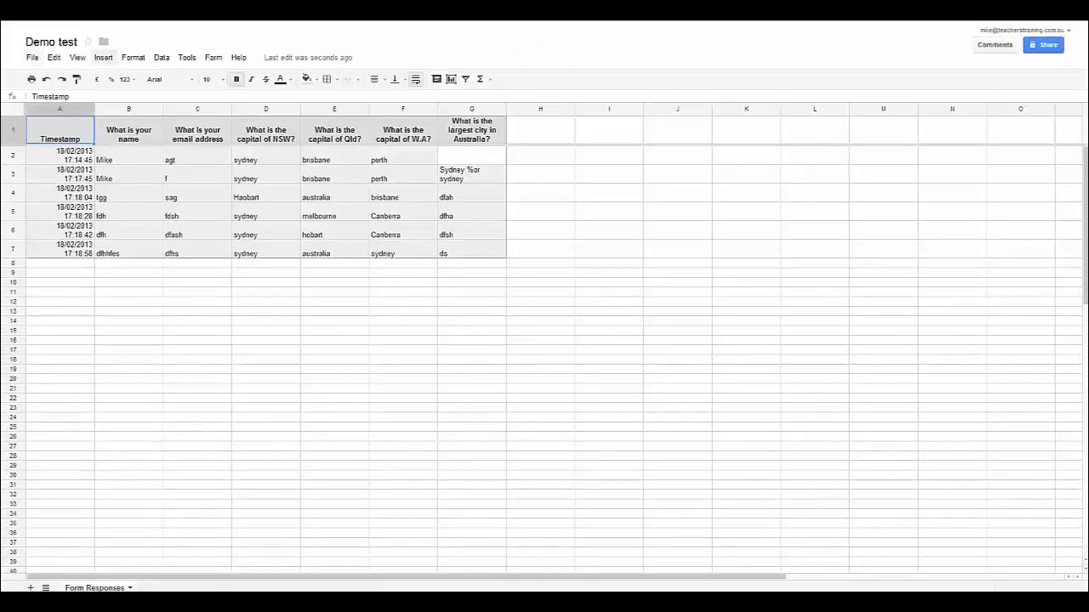
Find Flubaroo in the Script Gallery via Insert > Script, install it, and close the gallery.
{"action": "left_click", "coordinate": [103, 57]}
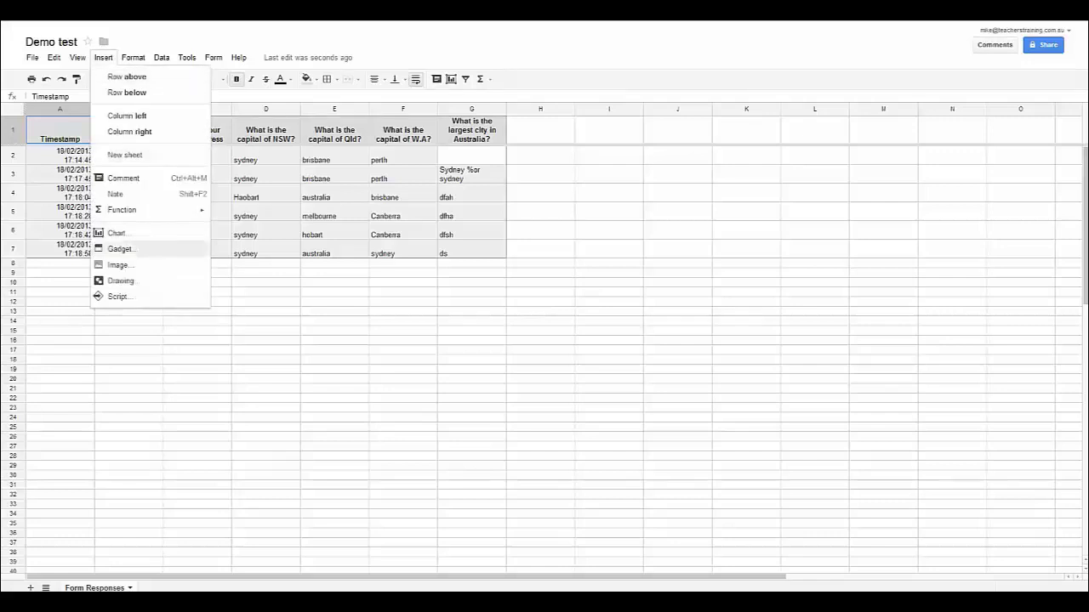
{"action": "left_click", "coordinate": [118, 296]}
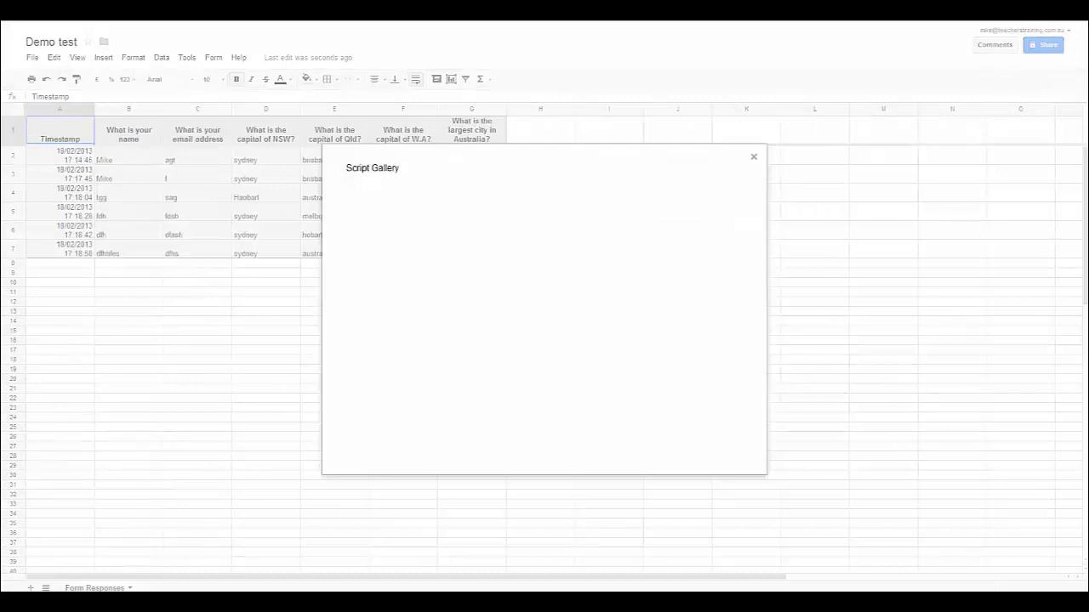
{"action": "left_click", "coordinate": [530, 197]}
{"action": "type", "text": "fubaroc"}
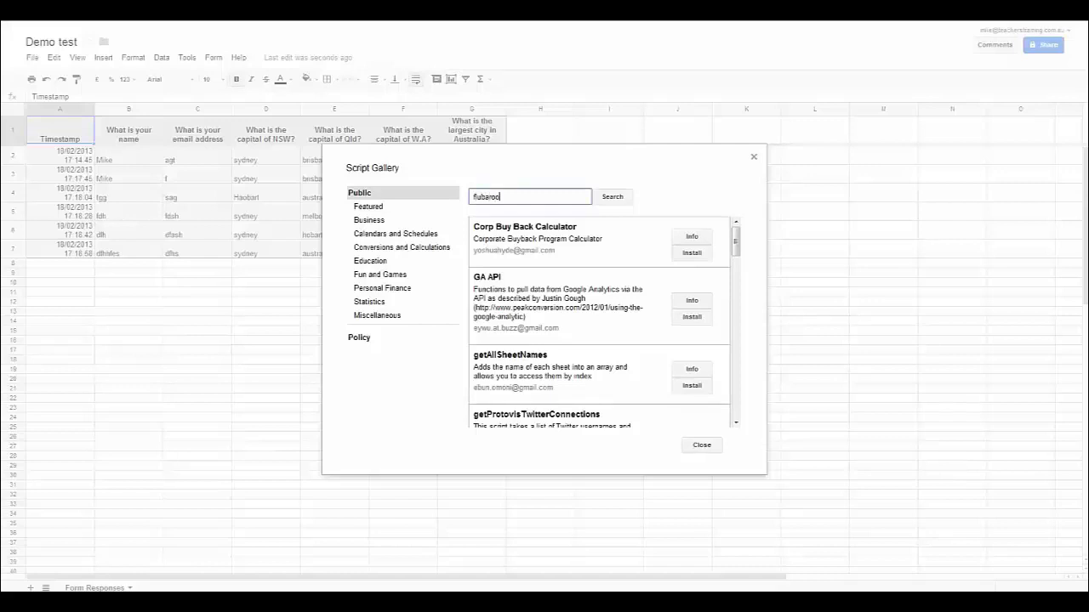
{"action": "key", "text": "Return"}
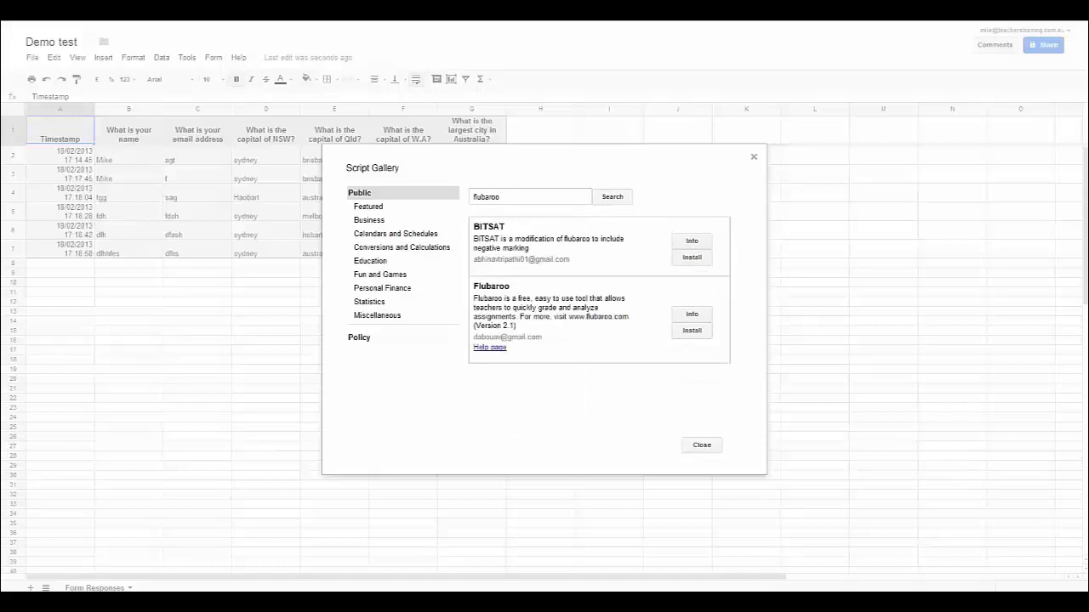
{"action": "left_click", "coordinate": [692, 330]}
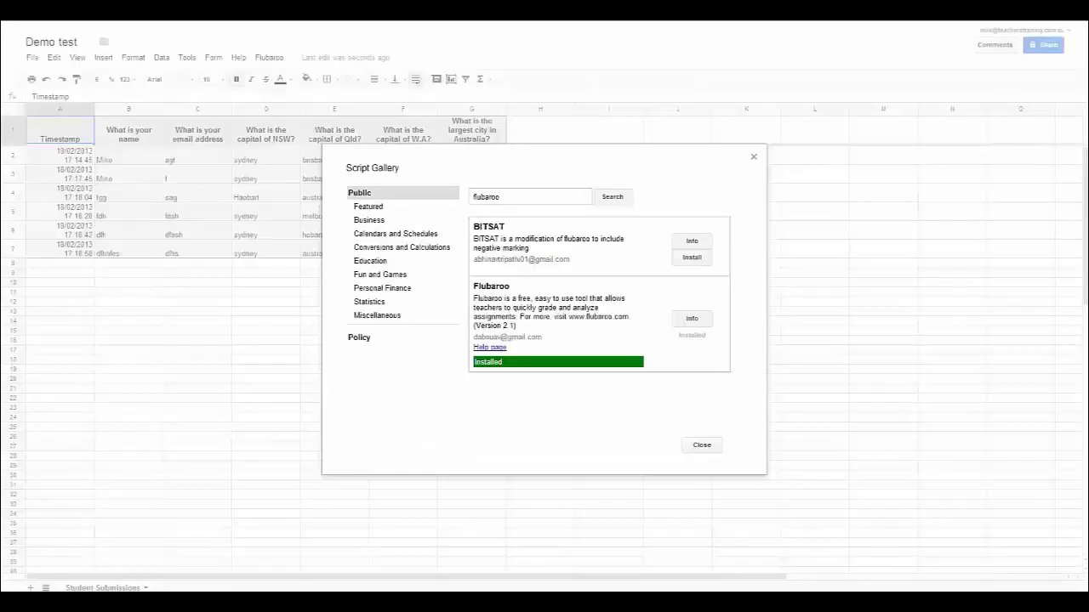
{"action": "left_click", "coordinate": [707, 450]}
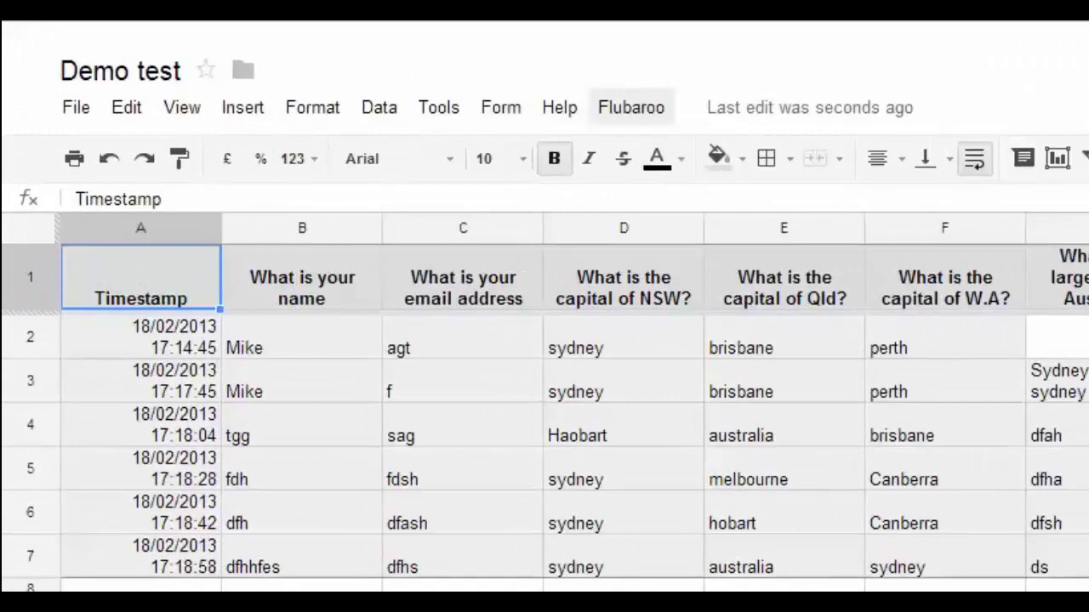
Run Flubaroo's Grade Assignment, keeping every question at 1 Point, and continue to Step 2.
{"action": "left_click", "coordinate": [631, 107]}
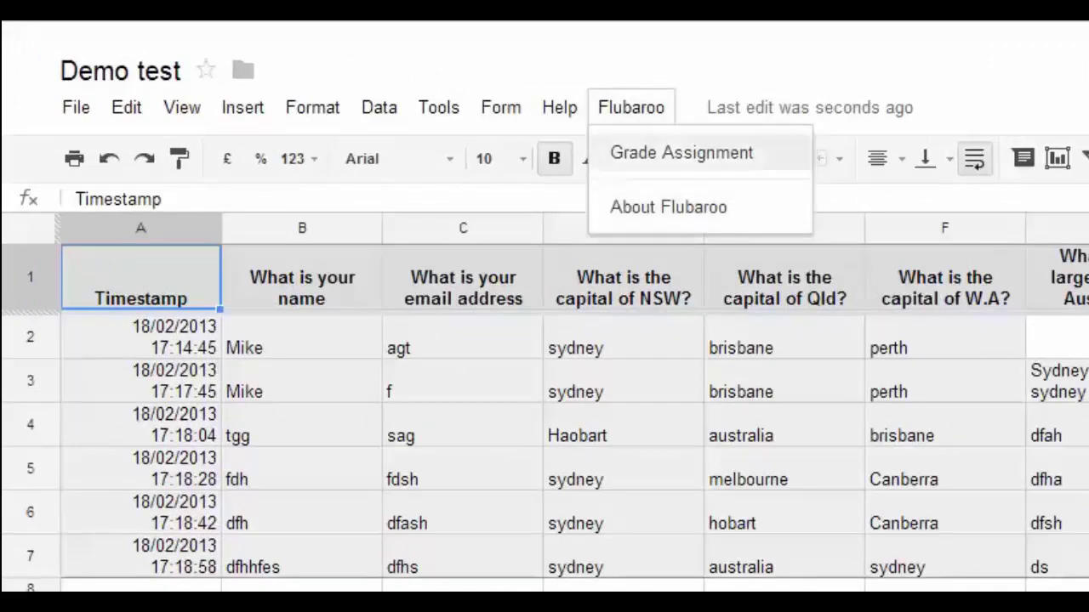
{"action": "left_click", "coordinate": [656, 153]}
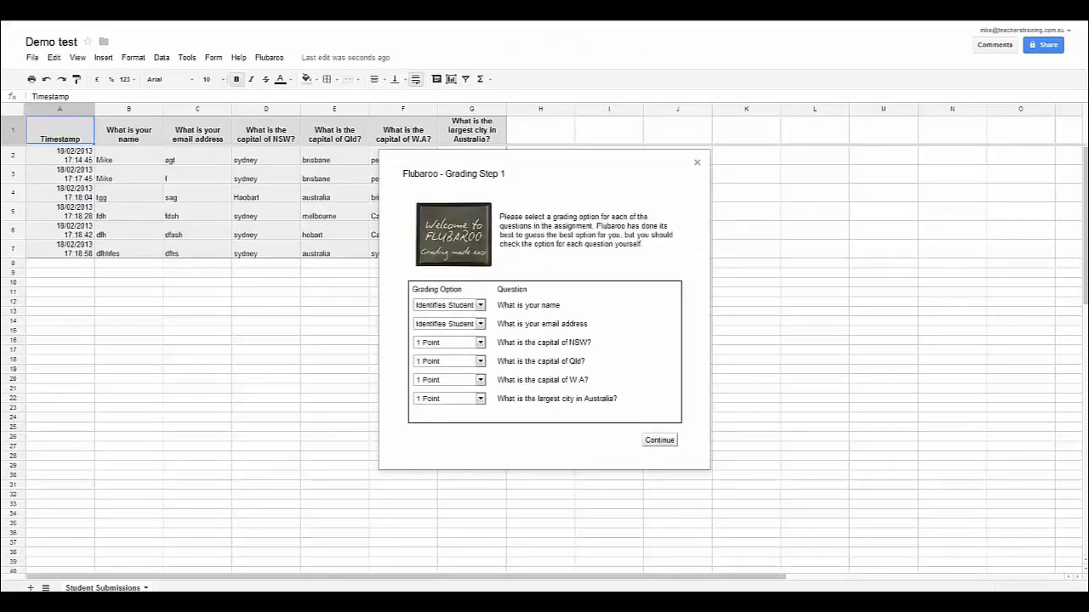
{"action": "left_click", "coordinate": [449, 342]}
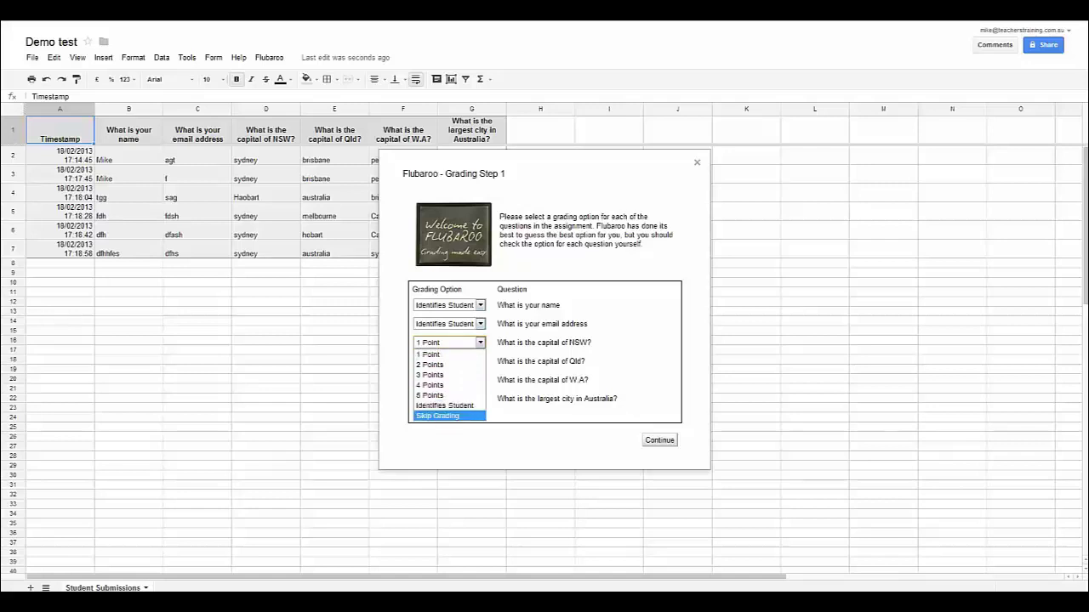
{"action": "key", "text": "Escape"}
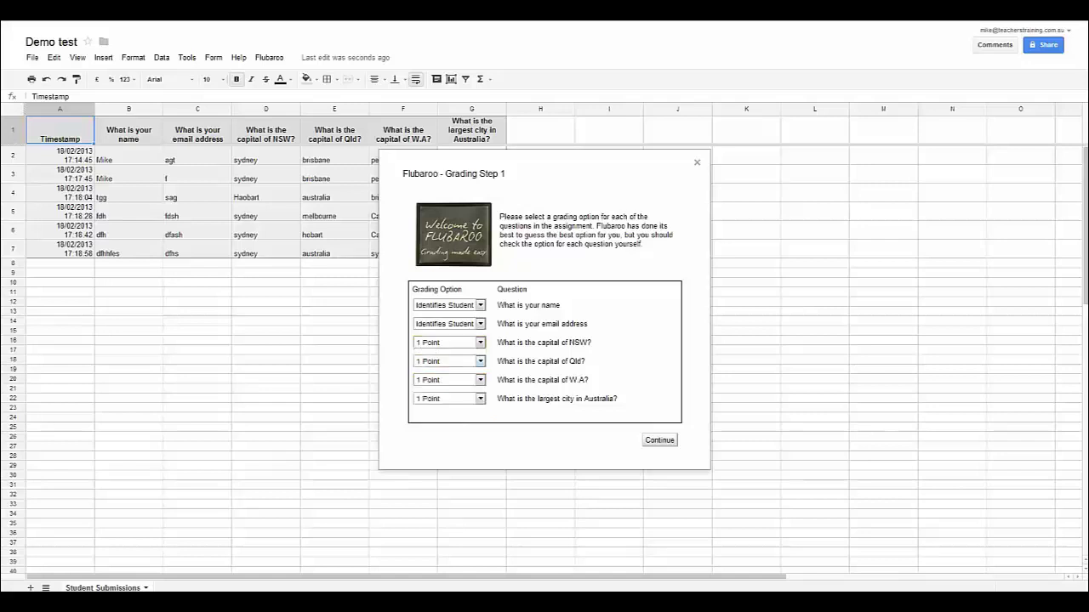
{"action": "left_click", "coordinate": [659, 439]}
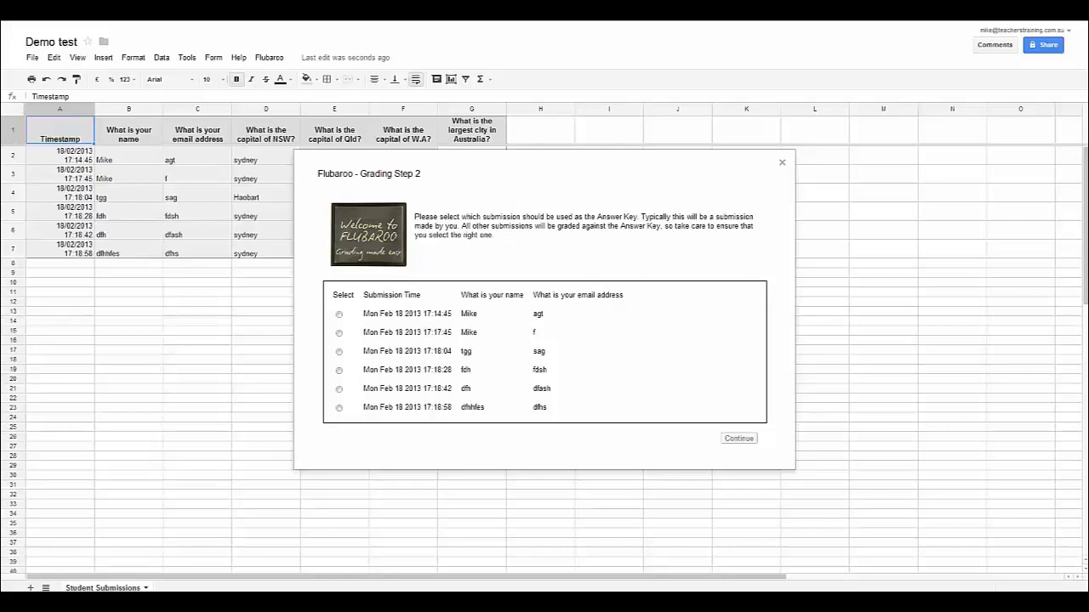
Choose the 17:14:45 submission as the answer key.
{"action": "left_click", "coordinate": [338, 314]}
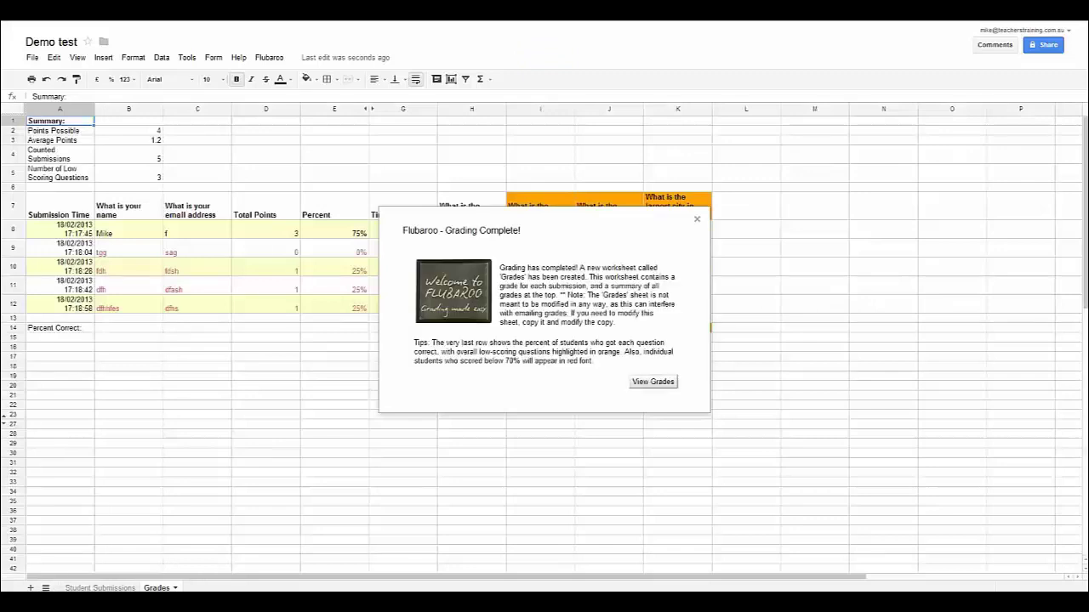
Go to the Grades sheet, showing percent correct per question, and open the Flubaroo menu.
{"action": "left_click", "coordinate": [652, 381]}
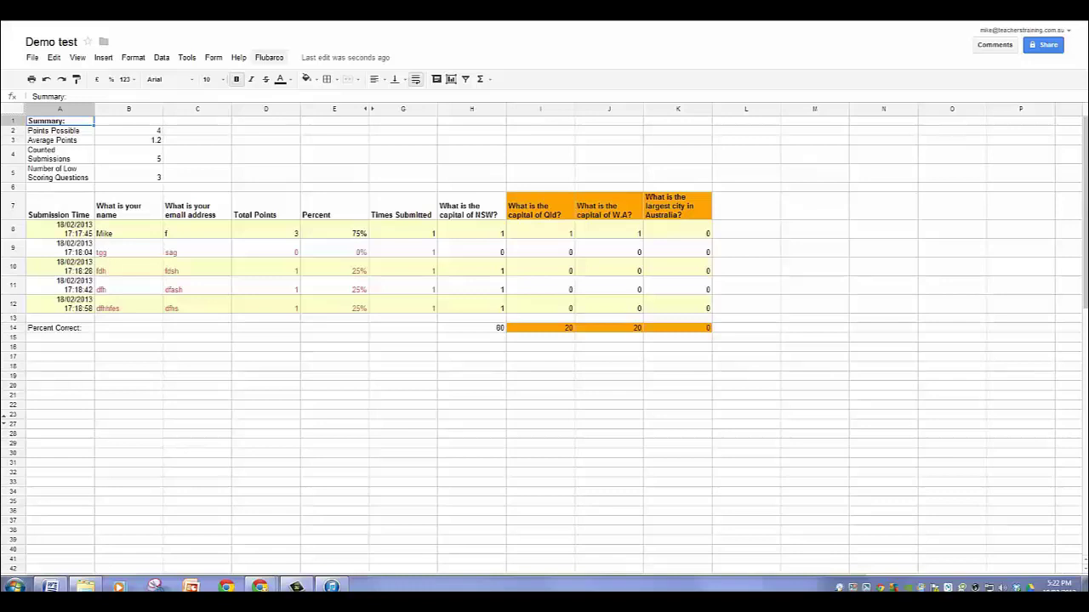
{"action": "left_click", "coordinate": [269, 57]}
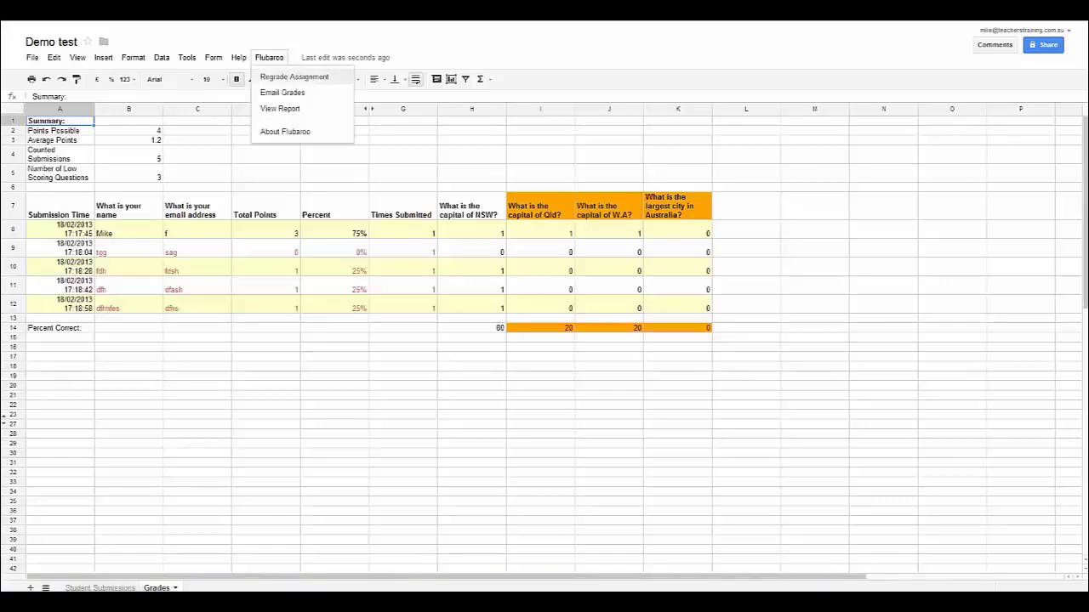
Check the Flubaroo report's points histogram, close it, and email the grades to students.
{"action": "left_click", "coordinate": [299, 108]}
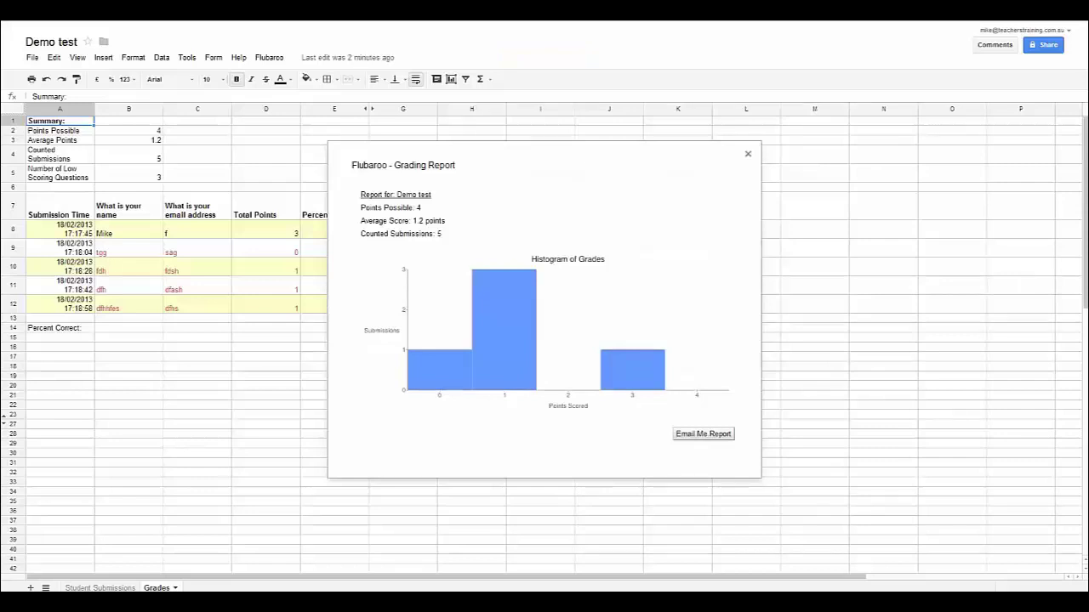
{"action": "key", "text": "Escape"}
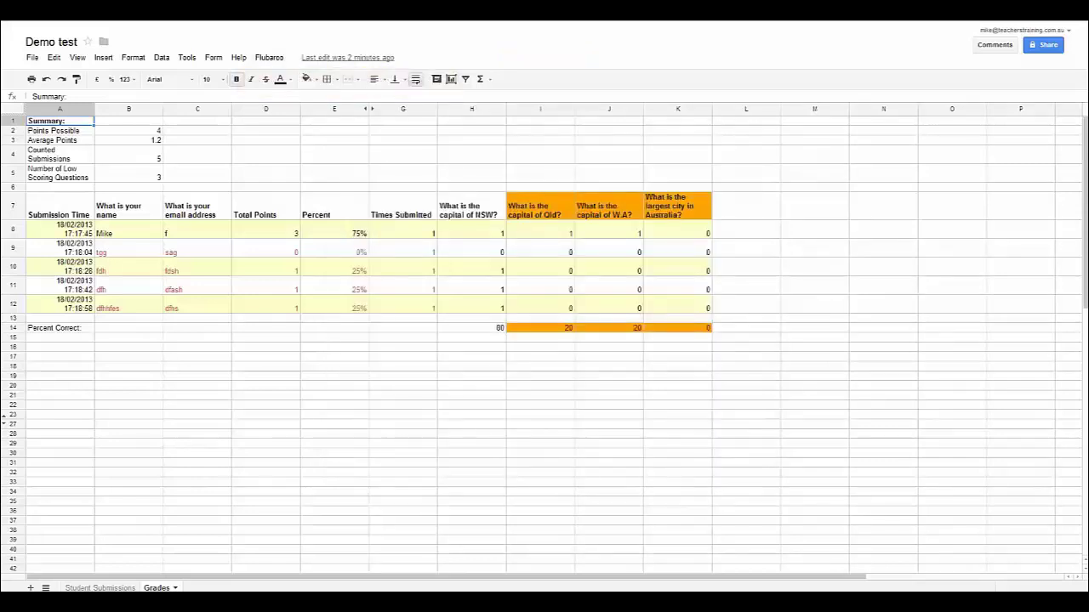
{"action": "left_click", "coordinate": [269, 57]}
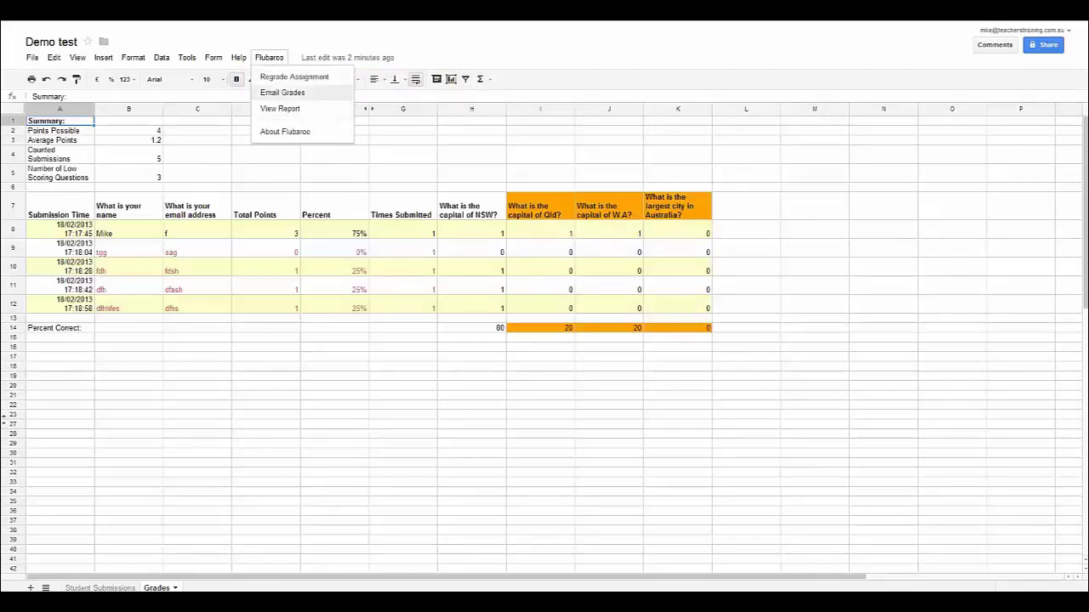
{"action": "left_click", "coordinate": [282, 91]}
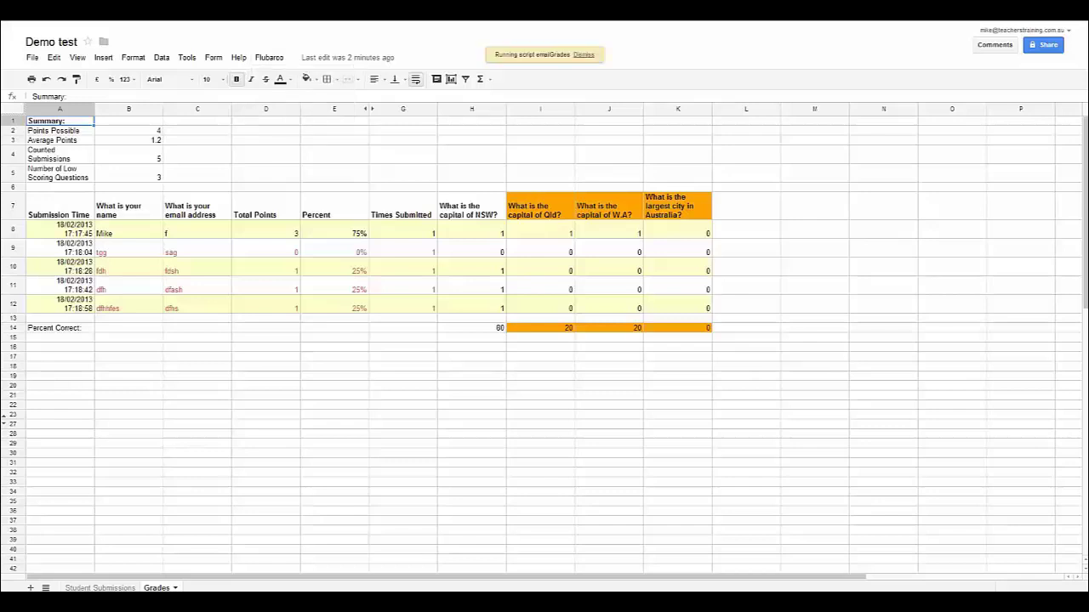